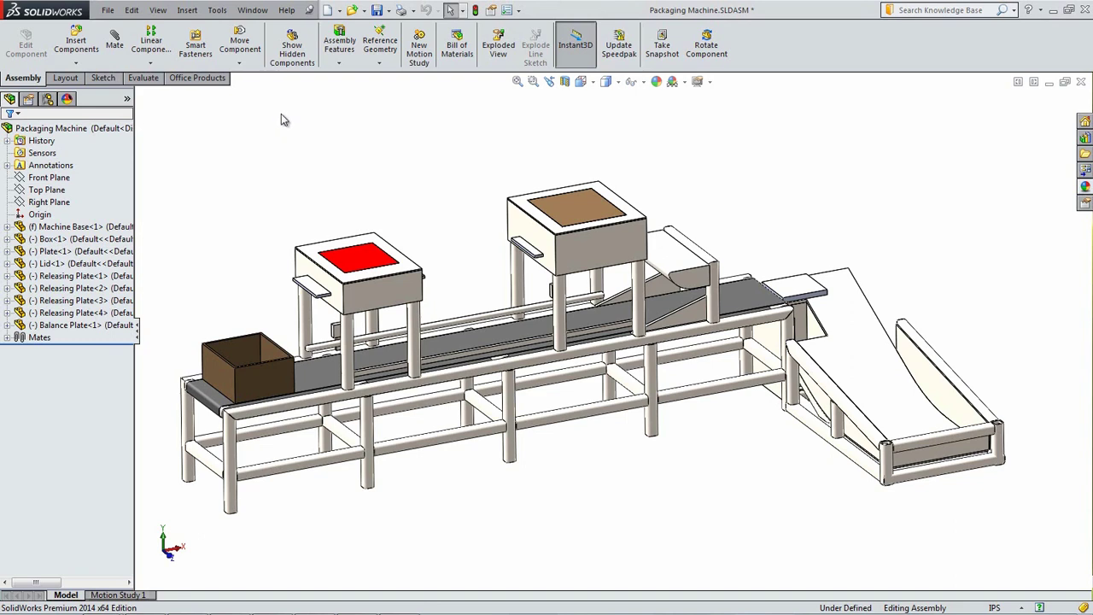
# Enable the SolidWorks Motion add-in from Tools > Add-Ins.
pyautogui.click(217, 10)
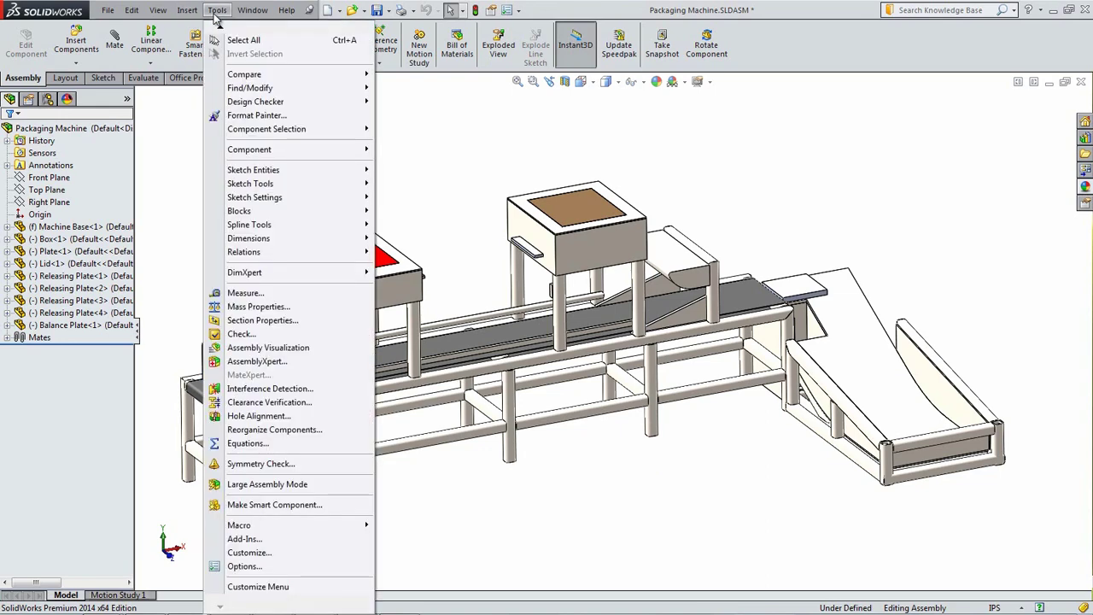
pyautogui.click(256, 538)
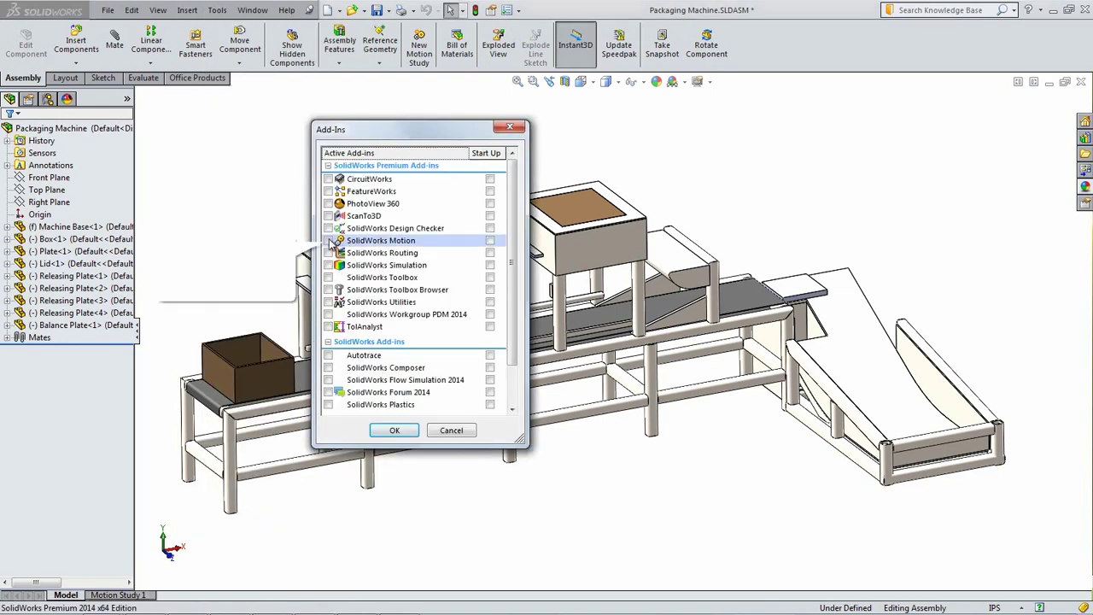
pyautogui.click(395, 430)
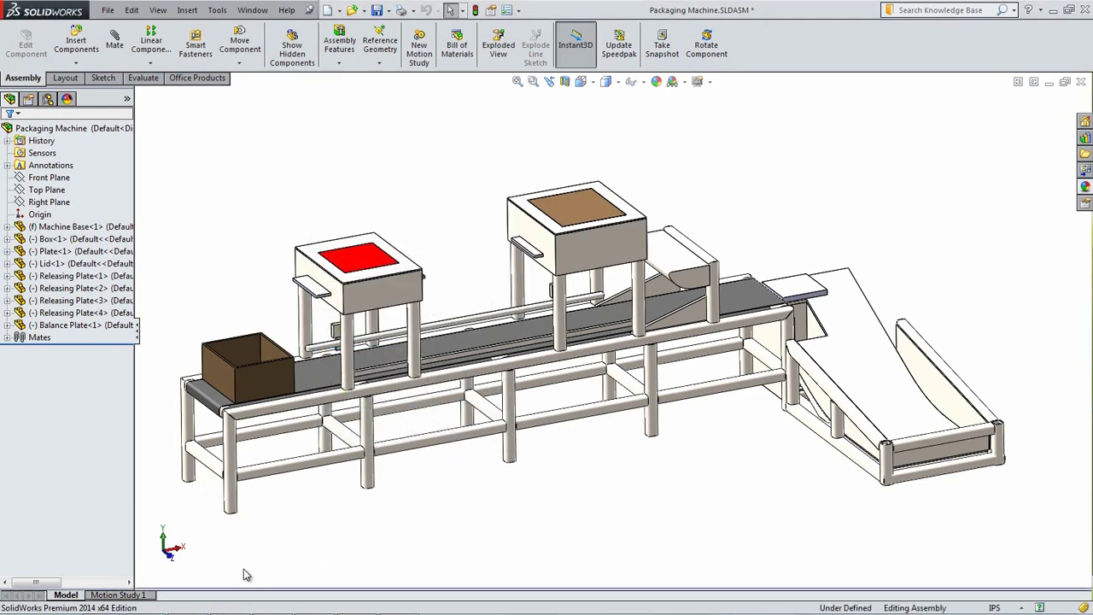
# Switch Motion Study 1 from Animation to Motion Analysis and select the assembly.
pyautogui.click(132, 596)
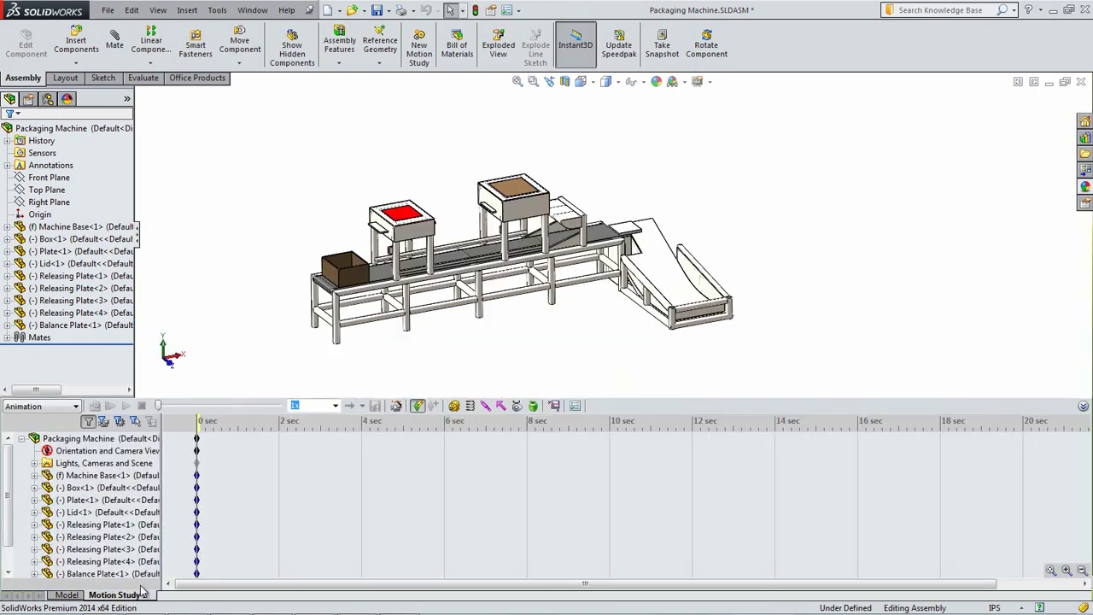
pyautogui.click(76, 407)
pyautogui.click(60, 446)
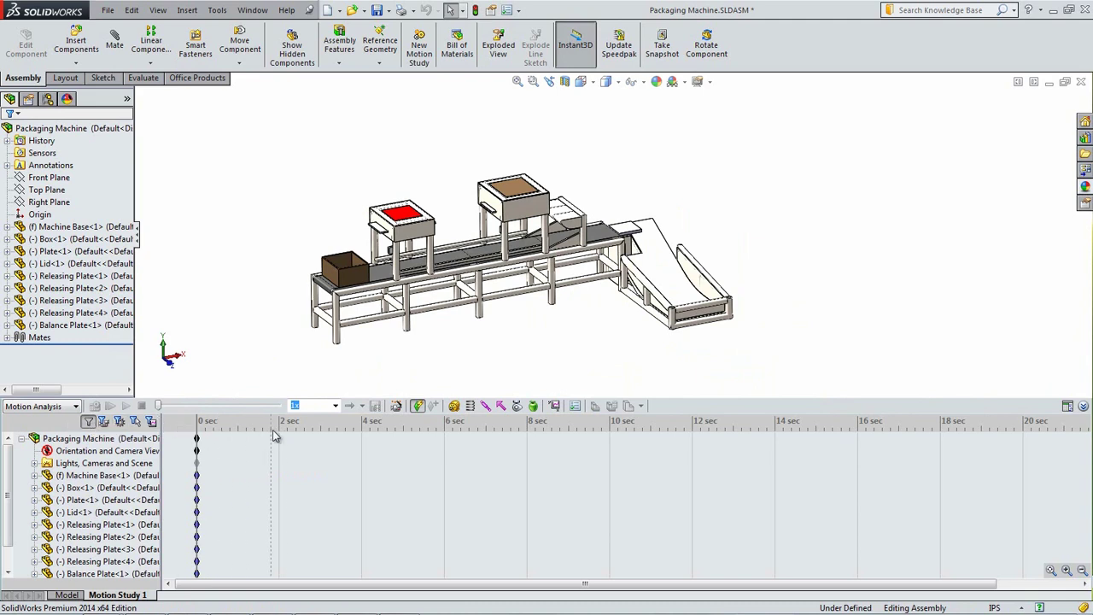
pyautogui.click(447, 437)
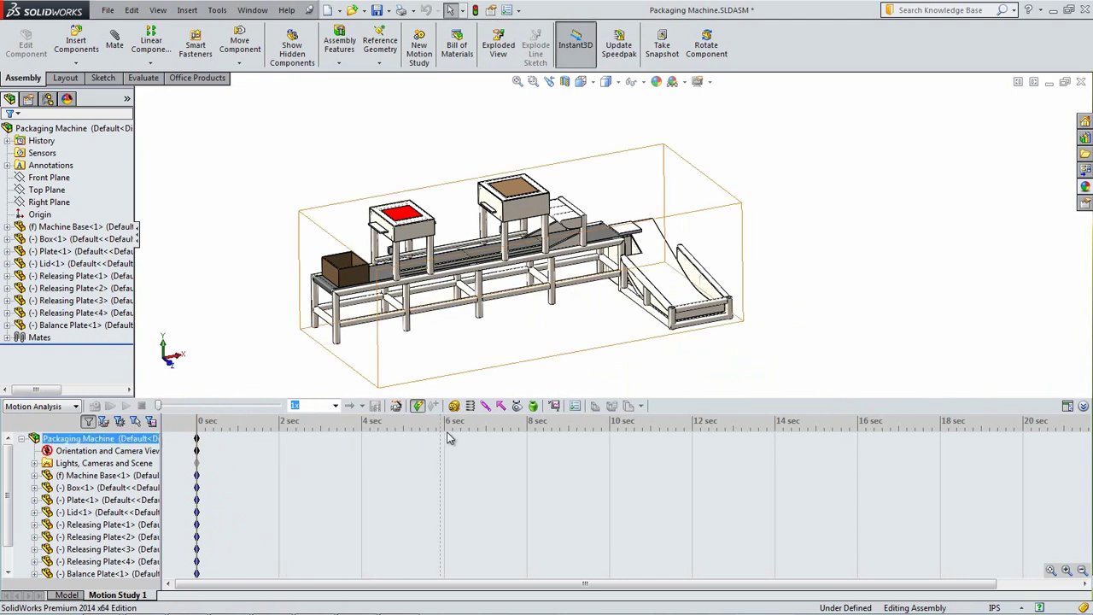
# Start a contact with groups, putting box, Plate-1, lid and Releasing Plates 1–4 in group one.
pyautogui.click(517, 406)
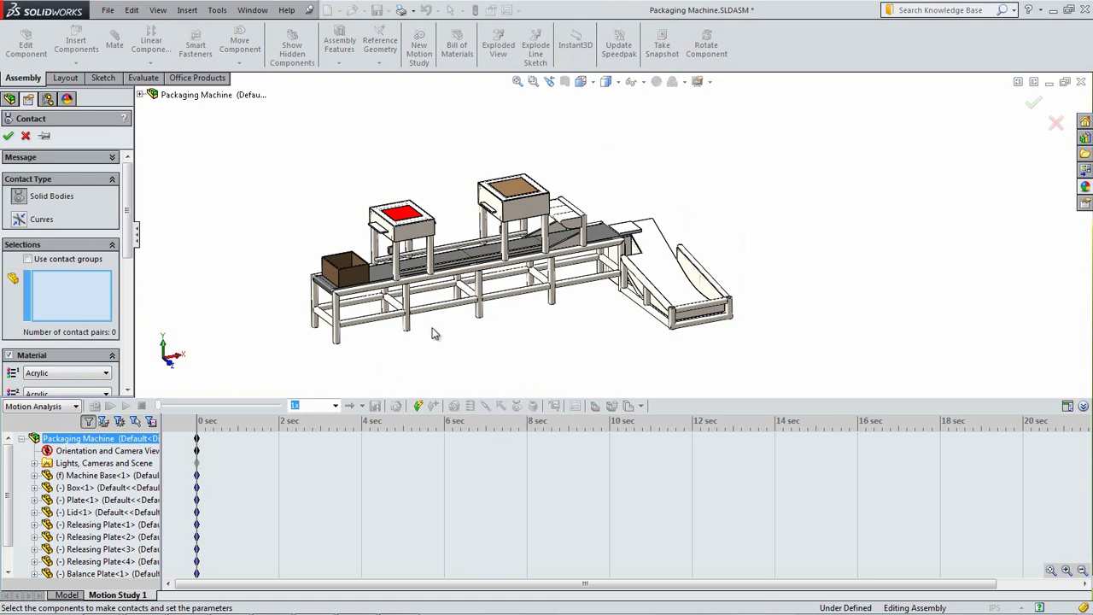
pyautogui.click(28, 260)
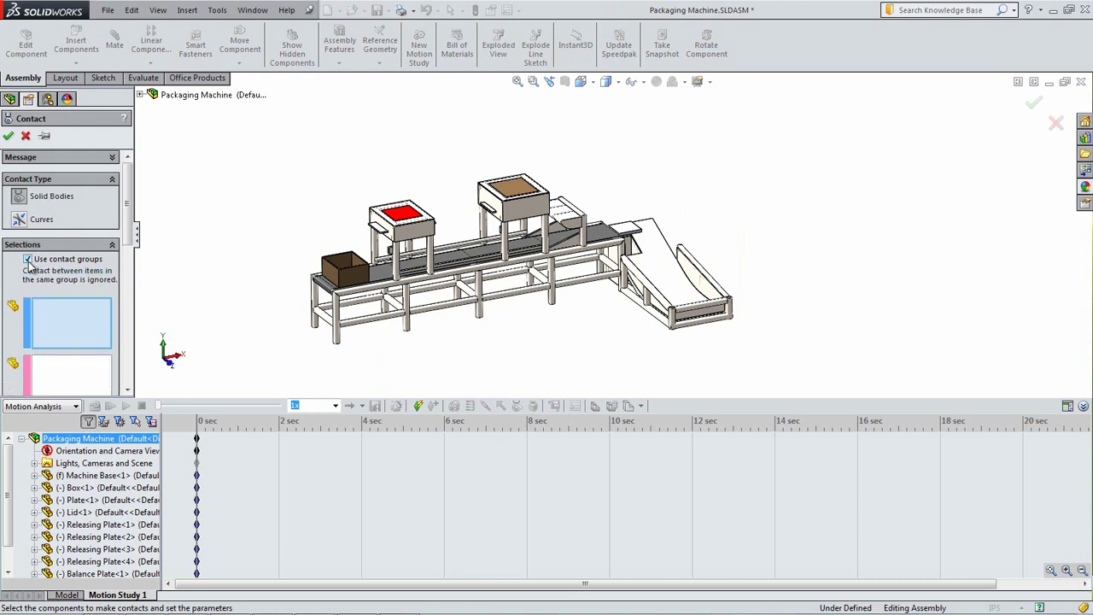
pyautogui.click(357, 278)
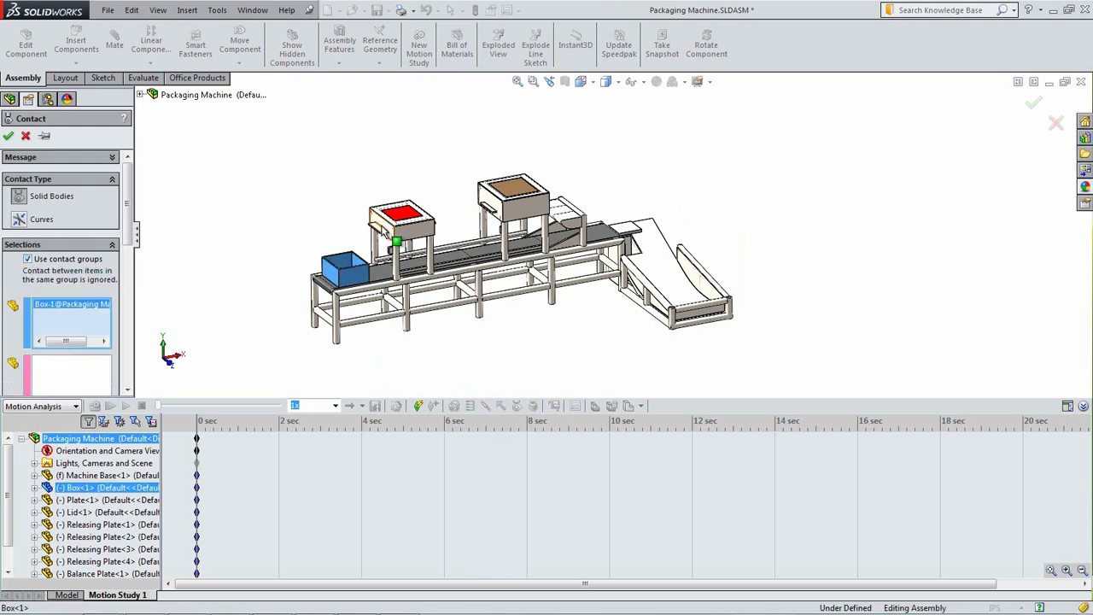
pyautogui.click(394, 239)
pyautogui.click(400, 216)
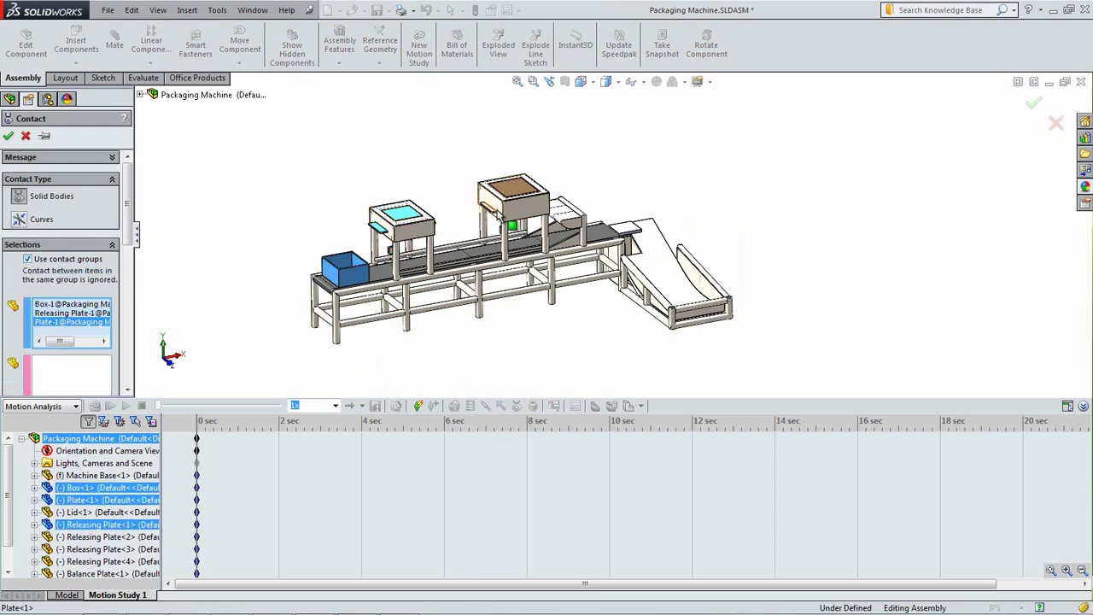
pyautogui.click(494, 215)
pyautogui.click(512, 189)
pyautogui.moveTo(513, 190); pyautogui.dragTo(547, 198, button='middle')
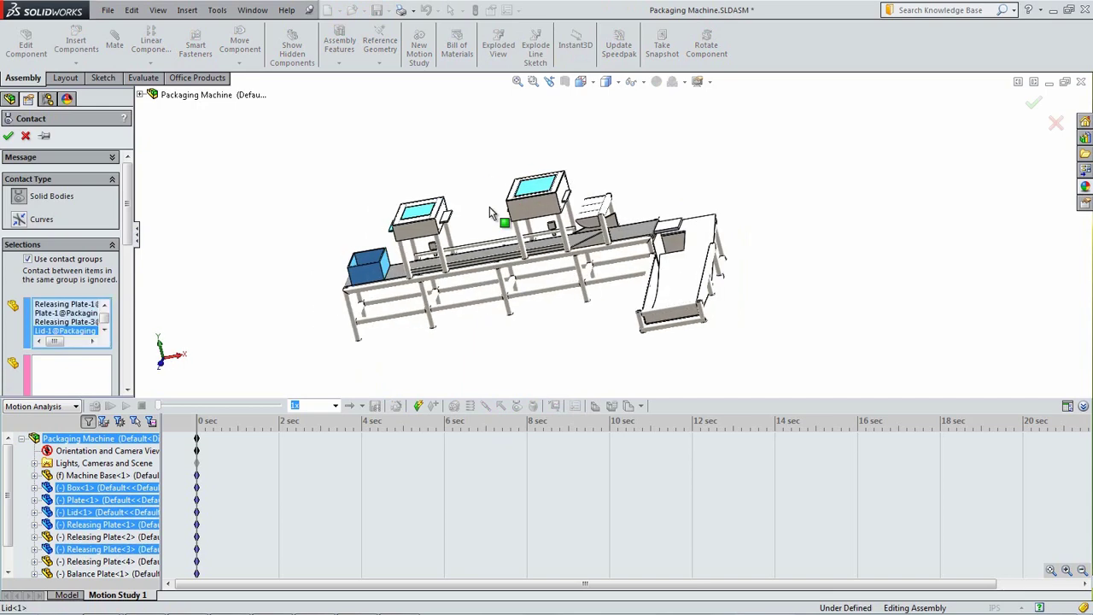
pyautogui.scroll(-3, 557, 198)
pyautogui.click(642, 210)
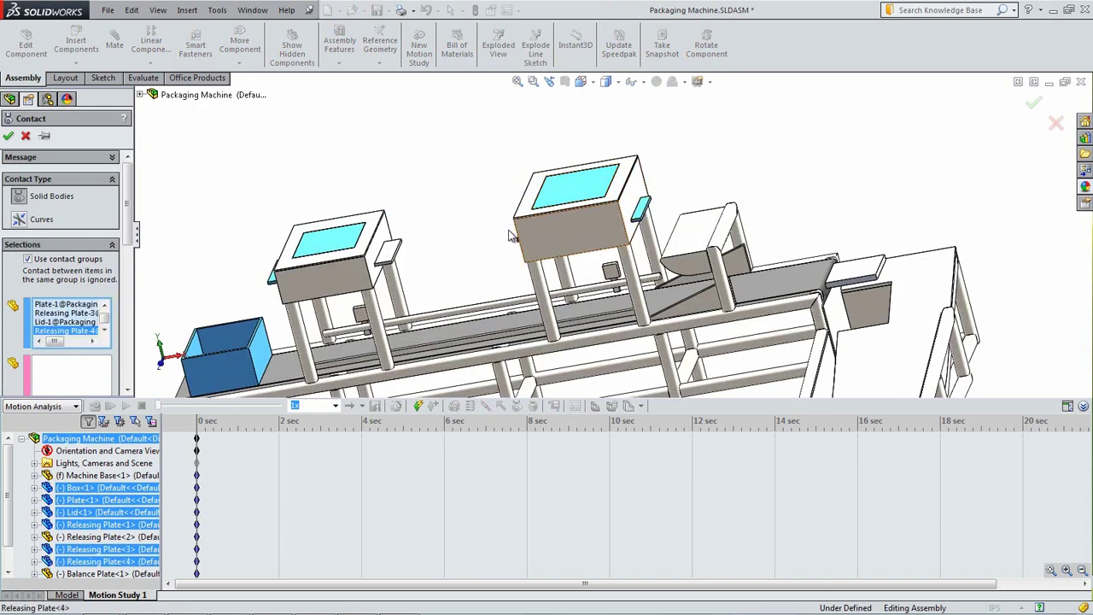
pyautogui.click(390, 250)
# Put the machine base in group two, set both materials to Steel (Dry), and confirm.
pyautogui.click(73, 369)
pyautogui.click(487, 352)
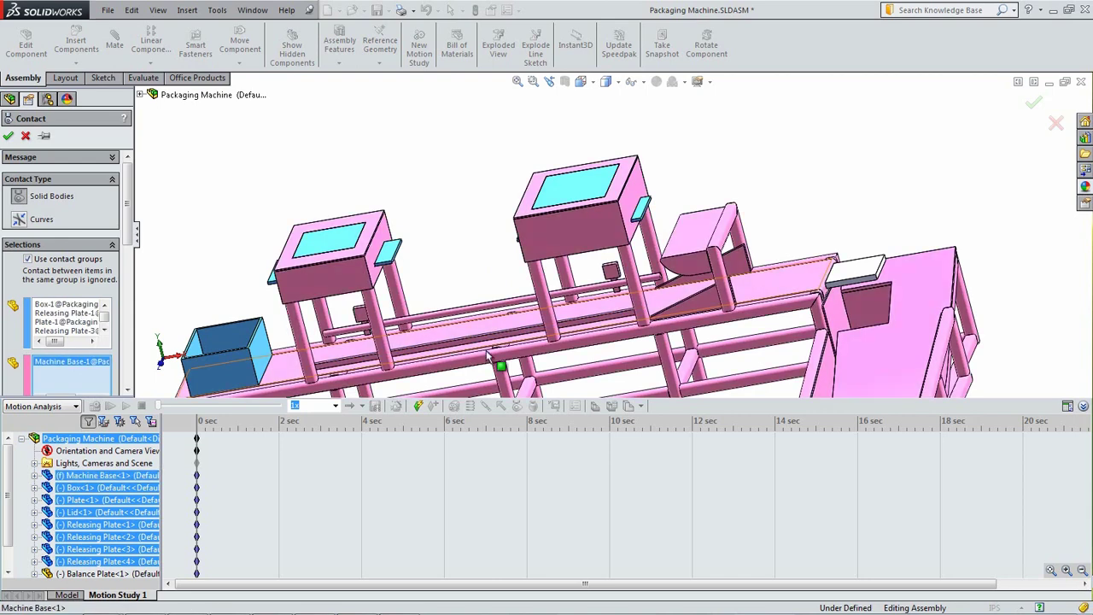
pyautogui.scroll(2, 551, 351)
pyautogui.scroll(3, 551, 357)
pyautogui.moveTo(637, 356); pyautogui.dragTo(680, 347, button='middle')
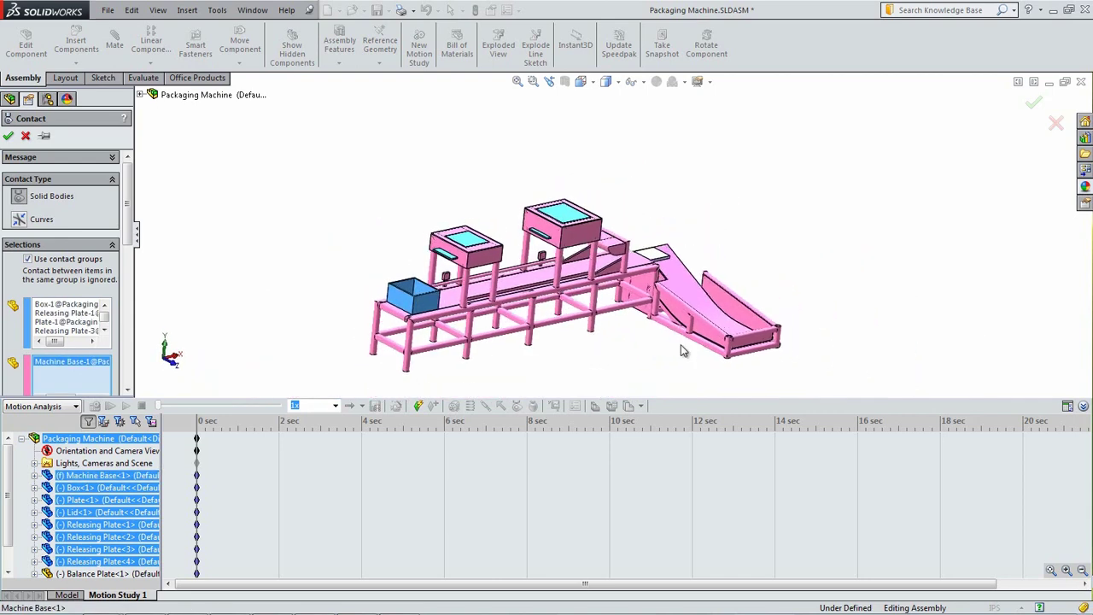
pyautogui.scroll(-5, 111, 256)
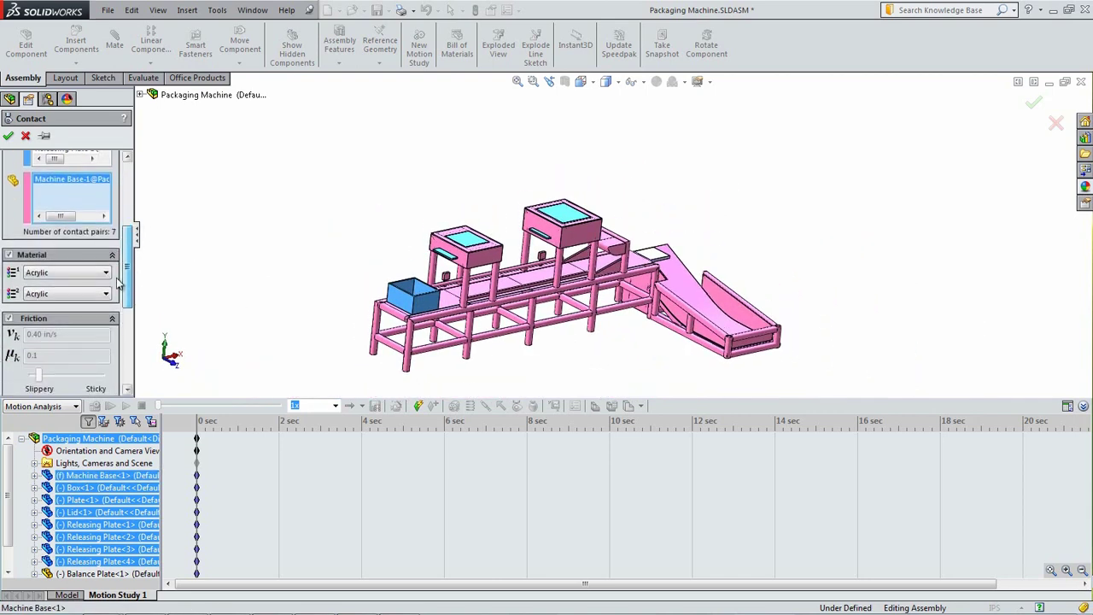
pyautogui.click(106, 273)
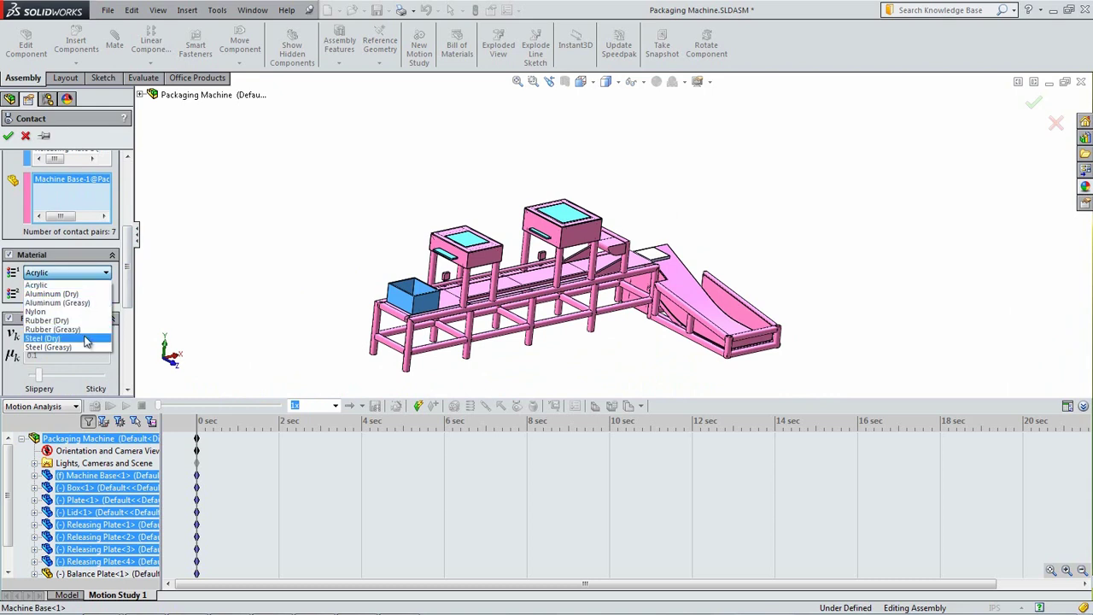
pyautogui.click(82, 327)
pyautogui.click(84, 293)
pyautogui.click(82, 360)
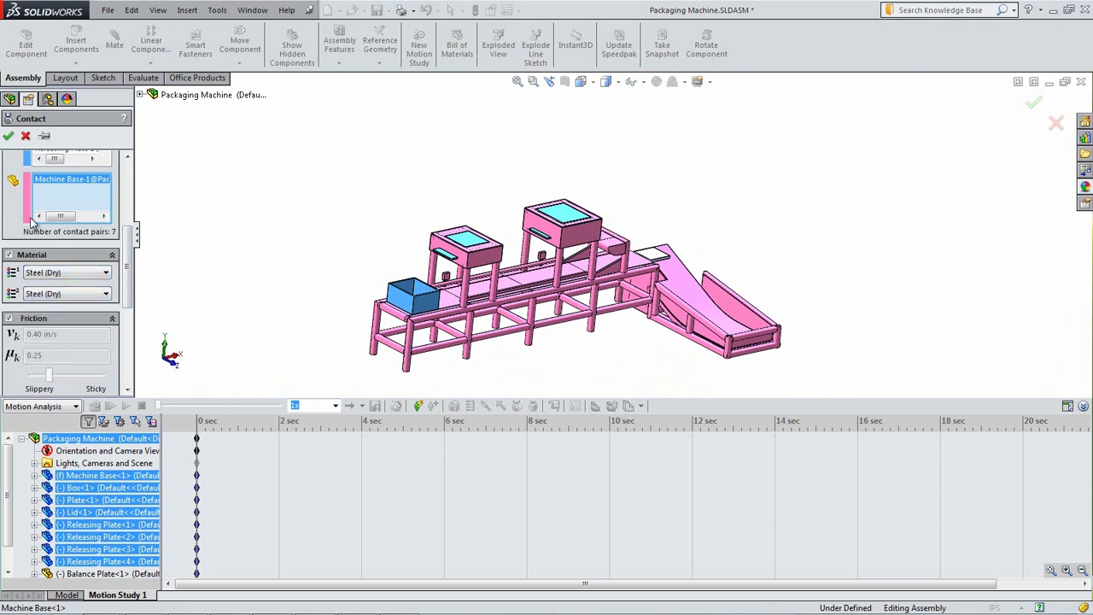
pyautogui.click(8, 137)
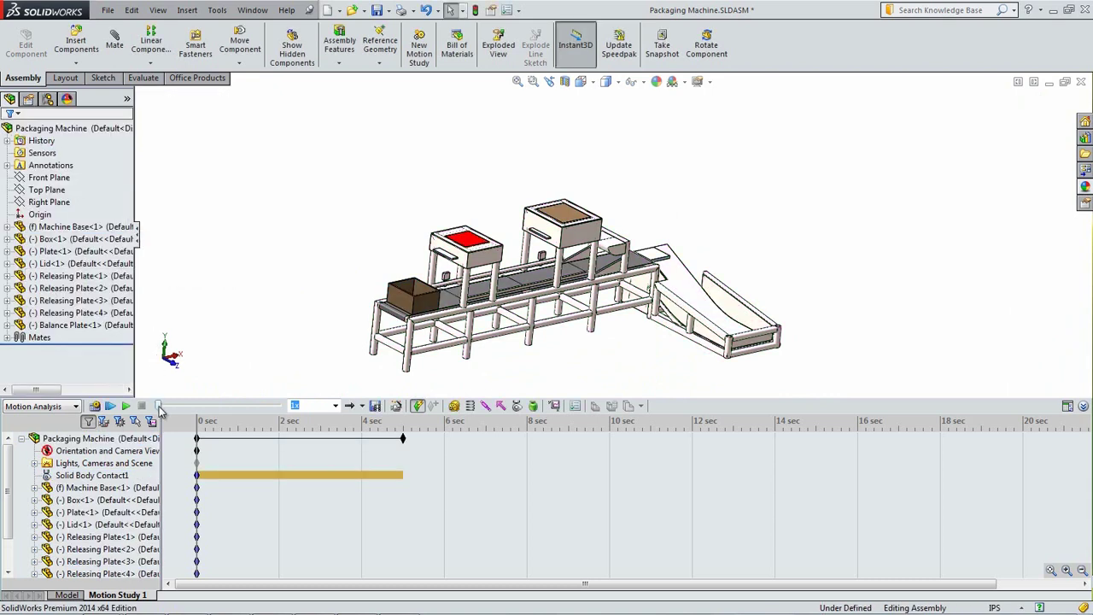
# Add Solid Body Contact2 between Plate-1 and Releasing Plates 1 and 2, both Steel (Dry).
pyautogui.moveTo(159, 411)
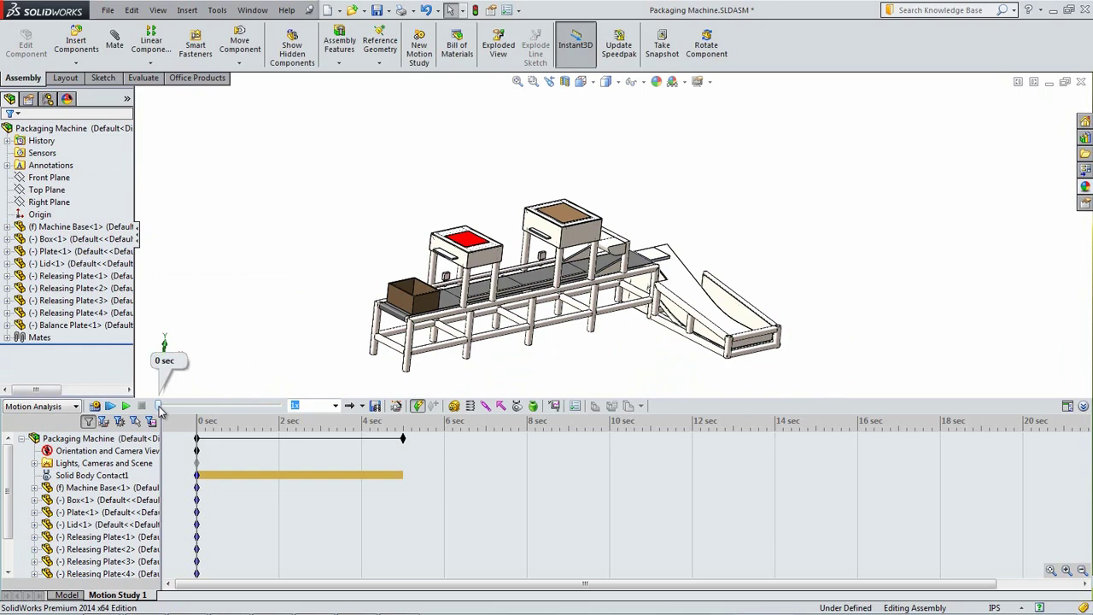
pyautogui.click(517, 406)
pyautogui.click(466, 241)
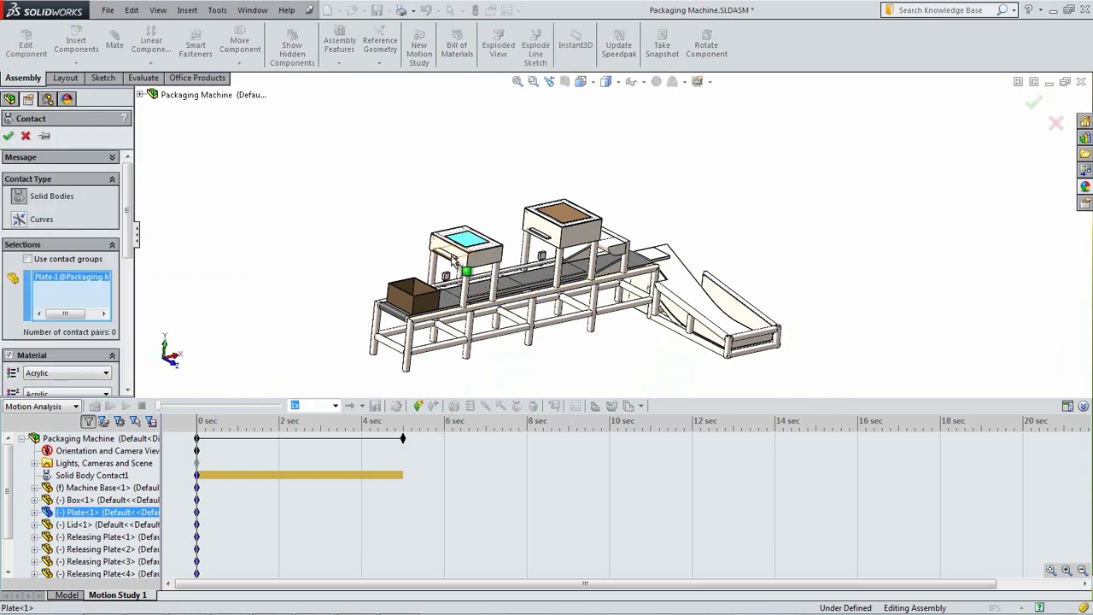
pyautogui.click(445, 252)
pyautogui.scroll(-5, 502, 248)
pyautogui.click(523, 244)
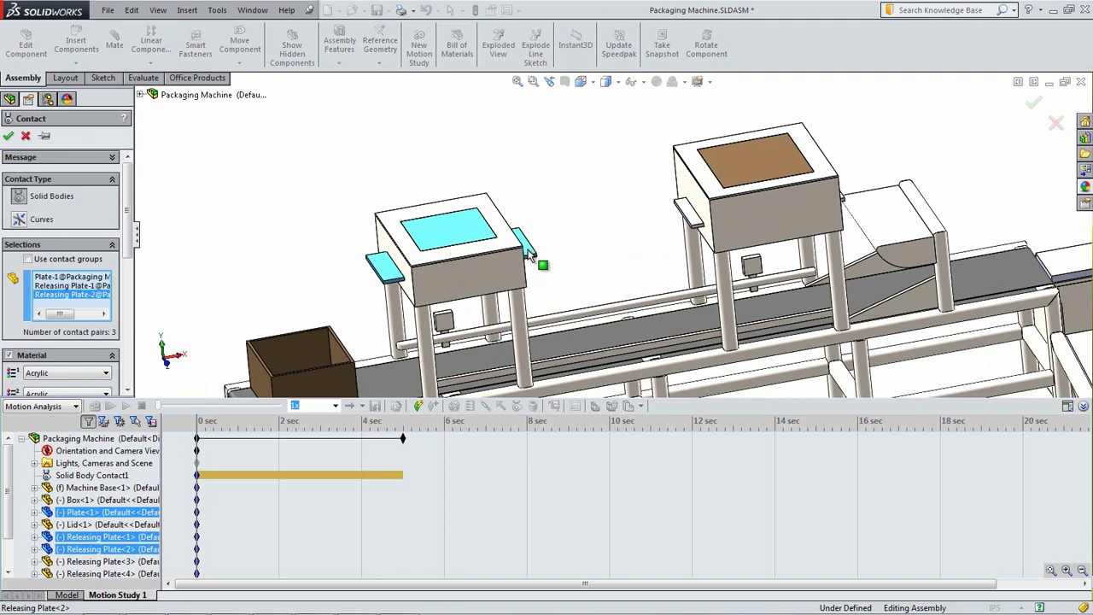
pyautogui.click(83, 374)
pyautogui.click(83, 388)
pyautogui.click(83, 388)
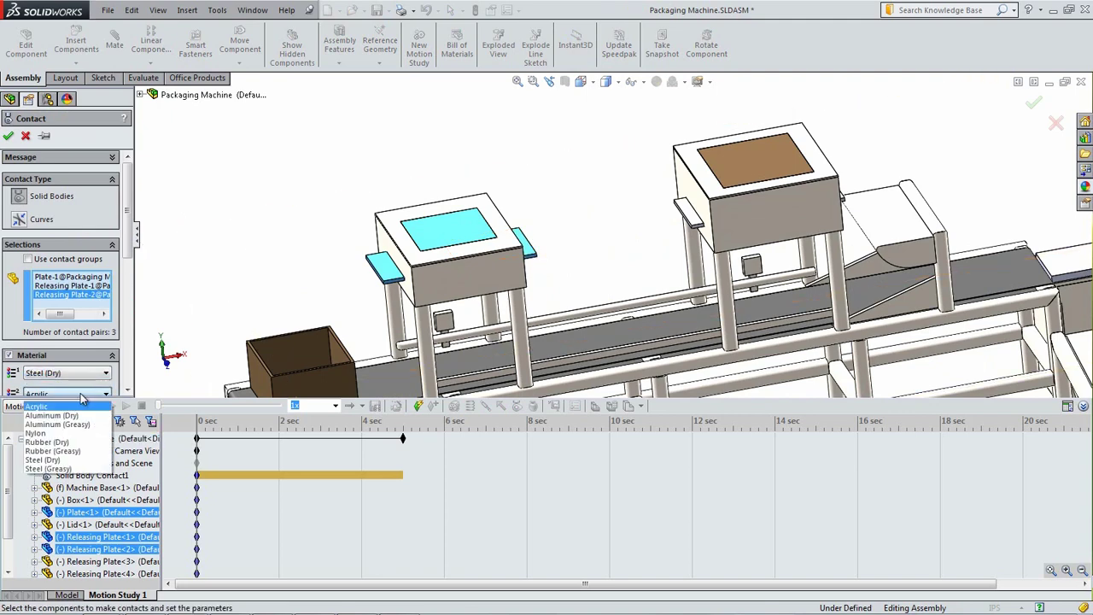
pyautogui.click(69, 451)
pyautogui.click(8, 135)
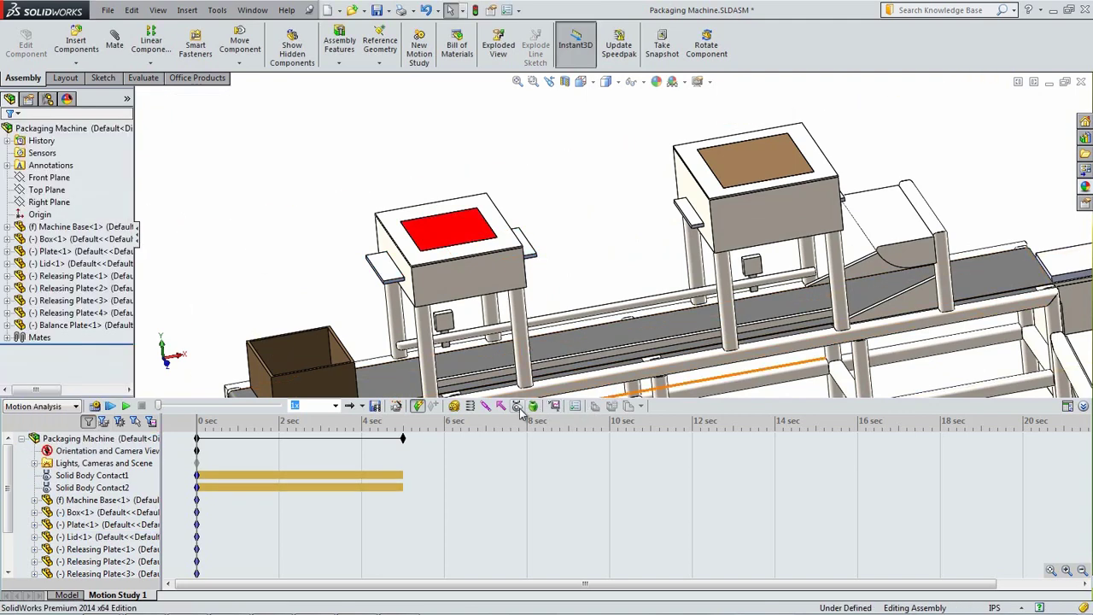
# Add Solid Body Contact3 between Lid-1 and Releasing Plates 3 and 4, both Steel (Dry).
pyautogui.click(517, 405)
pyautogui.click(690, 216)
pyautogui.moveTo(690, 215); pyautogui.dragTo(778, 163, button='middle')
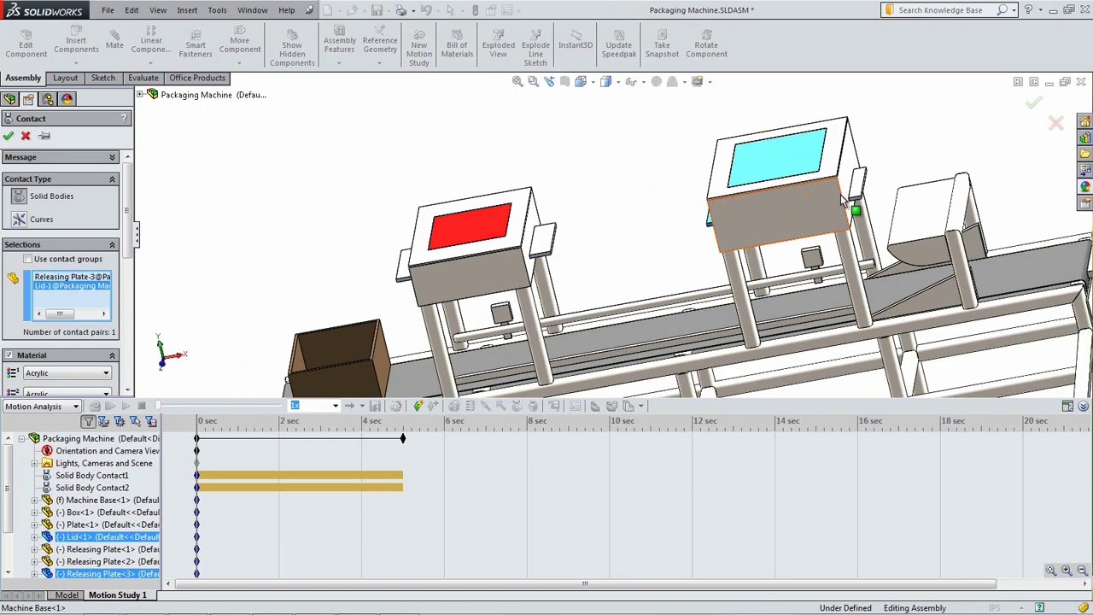
pyautogui.click(777, 158)
pyautogui.click(856, 184)
pyautogui.click(100, 374)
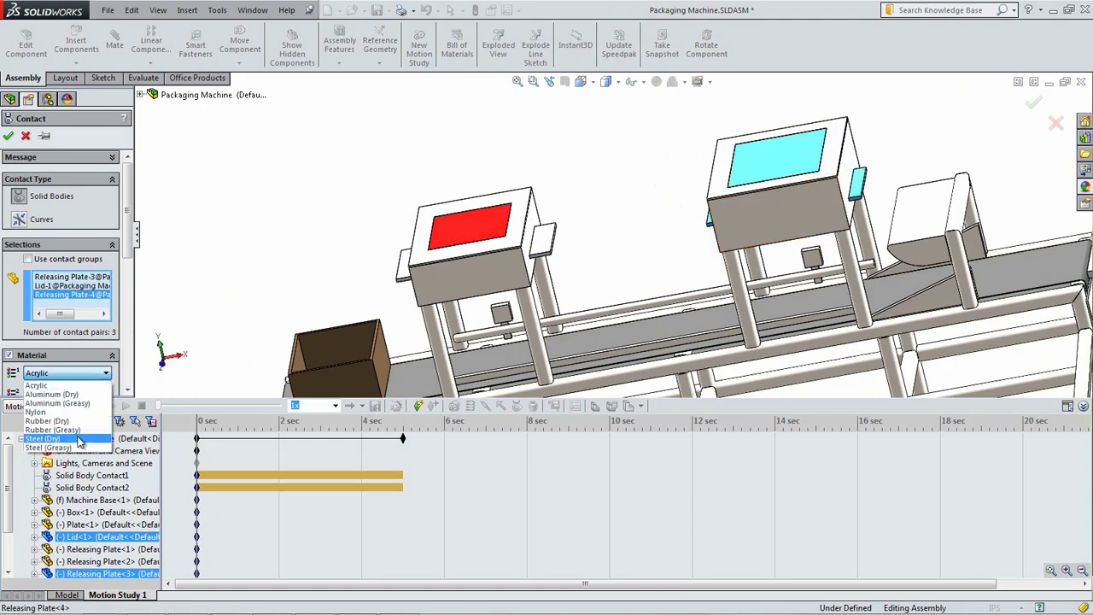
pyautogui.click(43, 438)
pyautogui.click(83, 395)
pyautogui.click(43, 460)
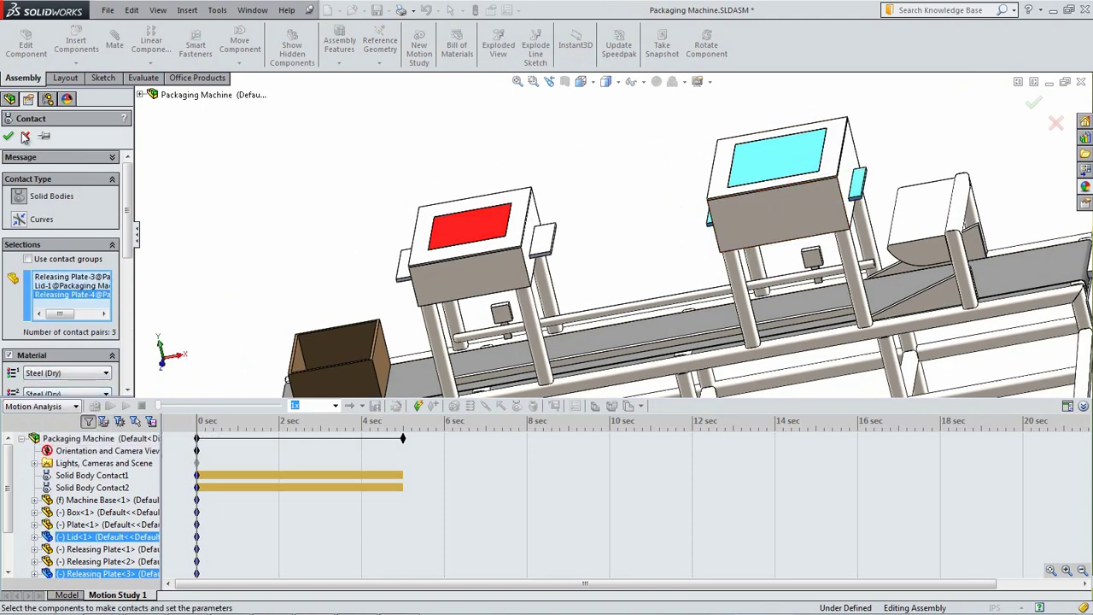
pyautogui.click(7, 136)
# Create Contact4 among the box, plate and lid with Steel (Dry) materials.
pyautogui.click(517, 408)
pyautogui.click(338, 357)
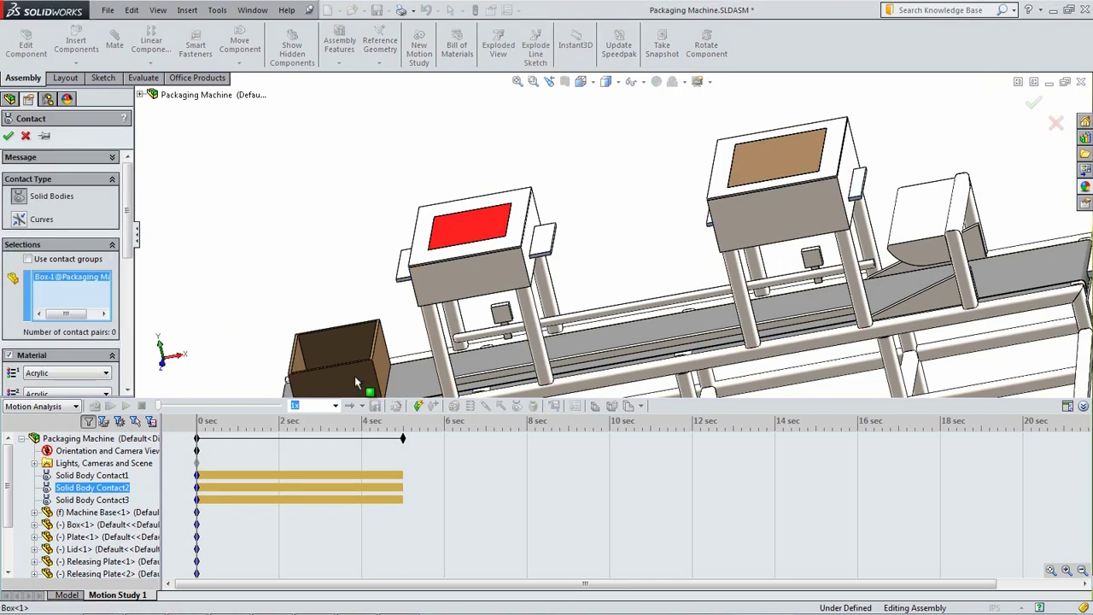
pyautogui.click(449, 230)
pyautogui.click(784, 169)
pyautogui.click(99, 373)
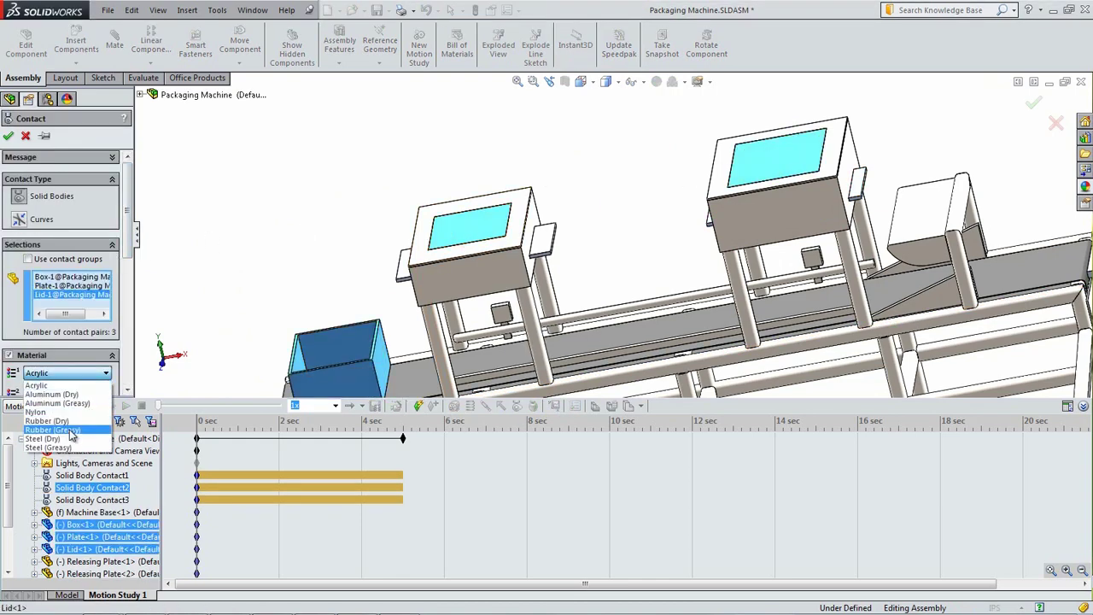
pyautogui.click(43, 438)
pyautogui.click(72, 393)
pyautogui.click(66, 416)
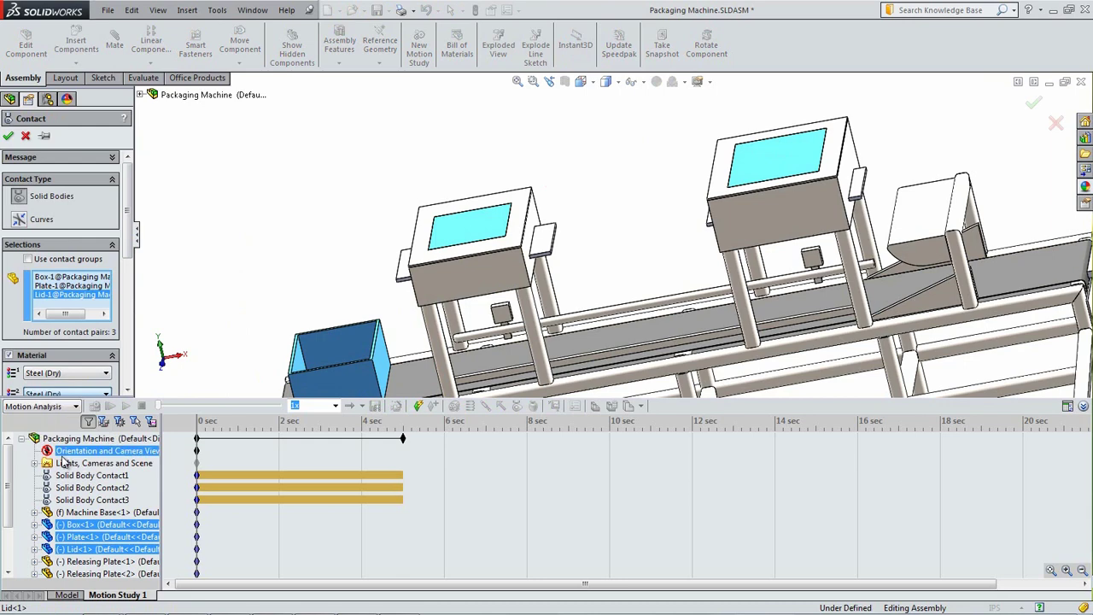
pyautogui.click(8, 136)
# Create Contact5 between the box and the balance plate.
pyautogui.click(516, 406)
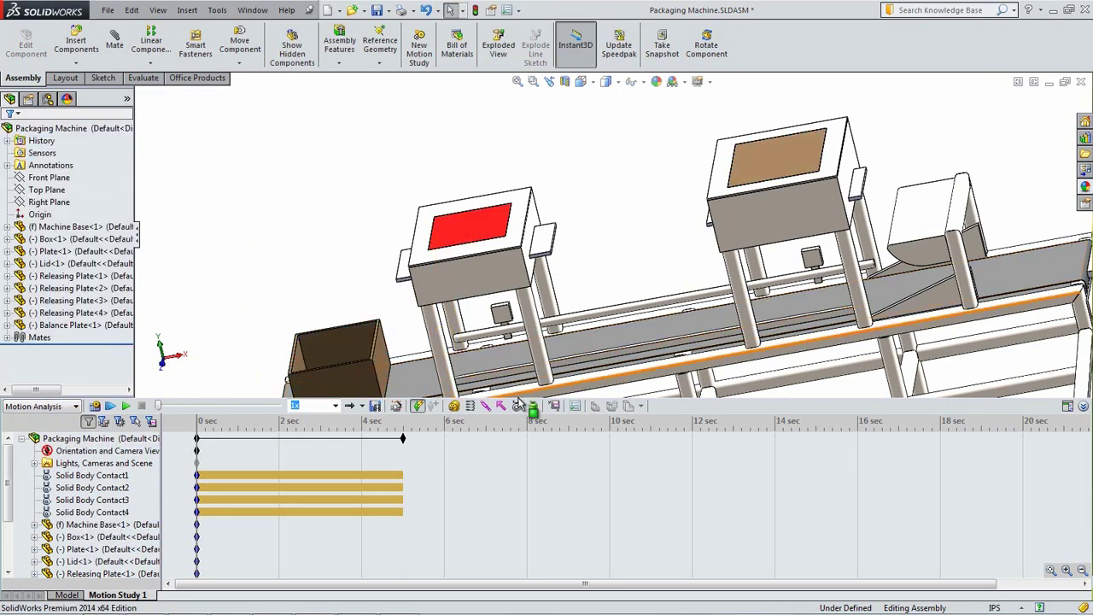
pyautogui.click(338, 357)
pyautogui.press('f')
pyautogui.click(854, 246)
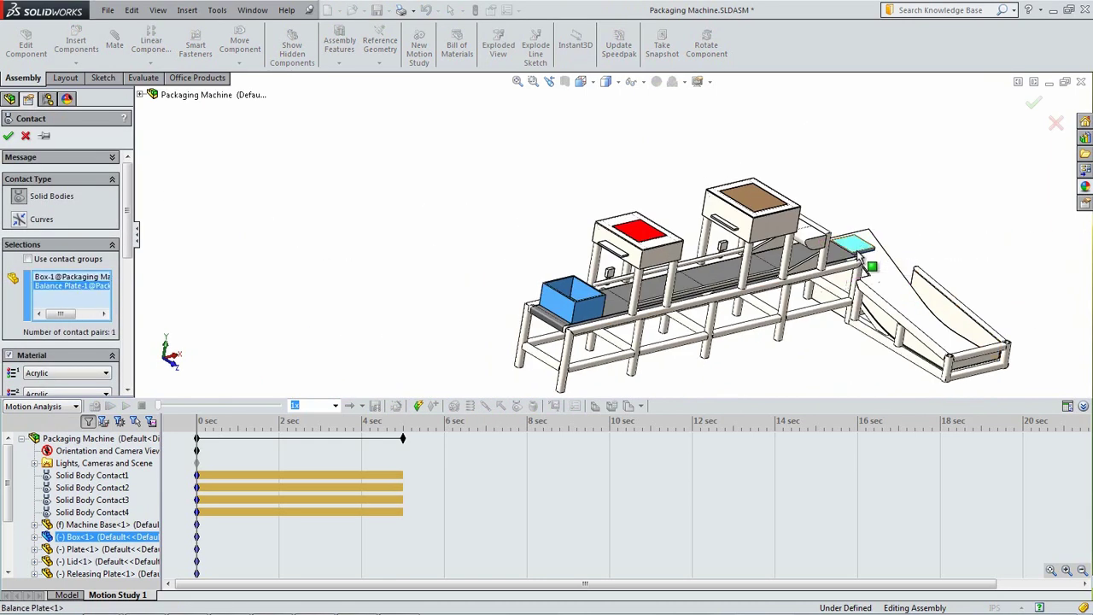
pyautogui.click(50, 377)
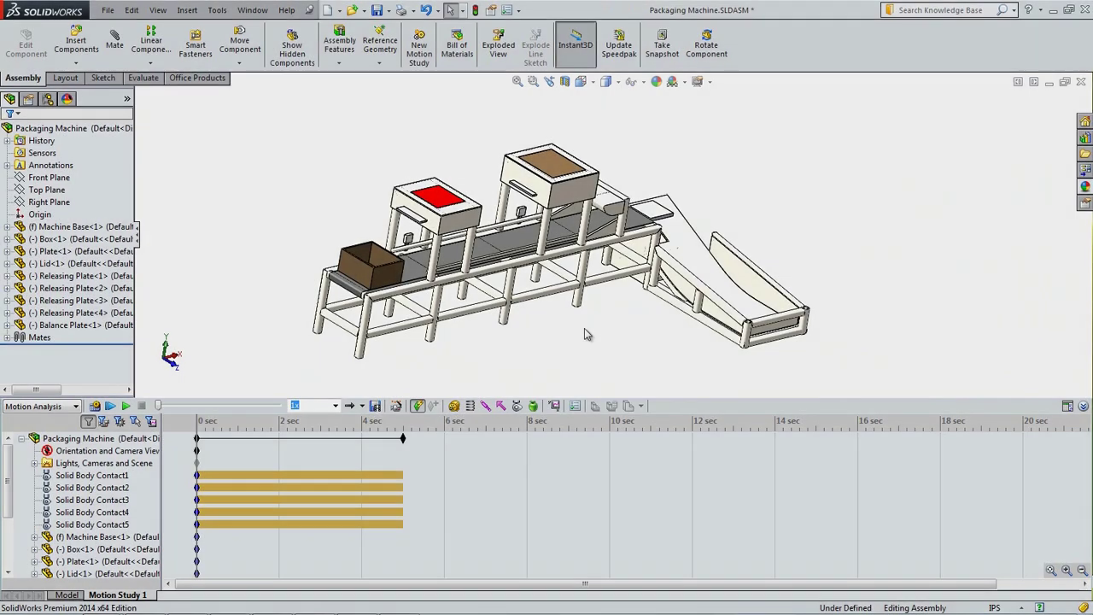
pyautogui.press('f')
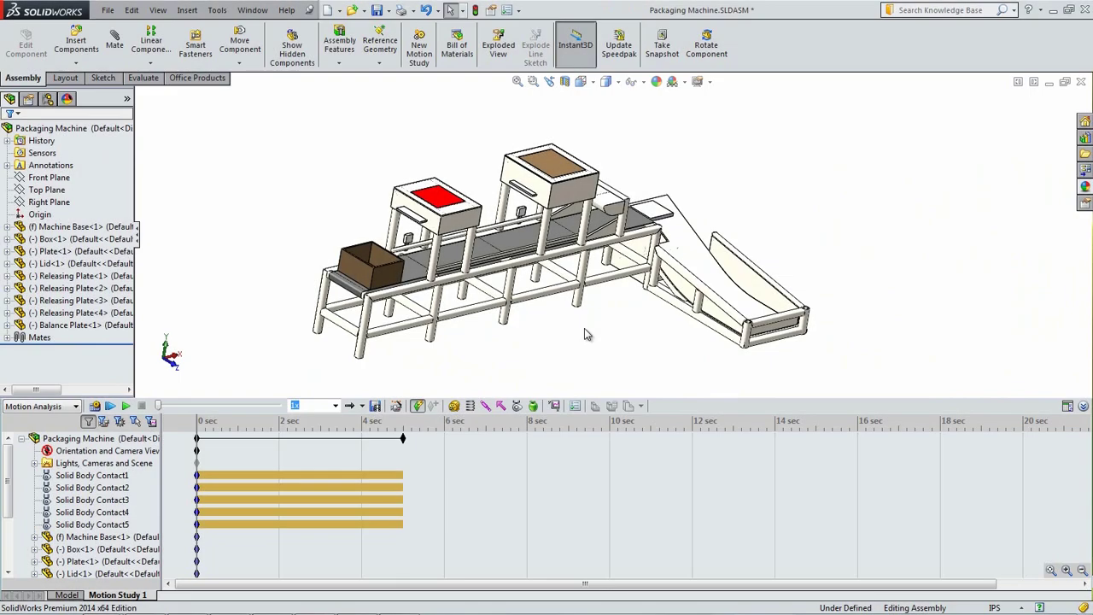
# Add gravity along the Y axis at 386.09 in/s^2.
pyautogui.click(535, 406)
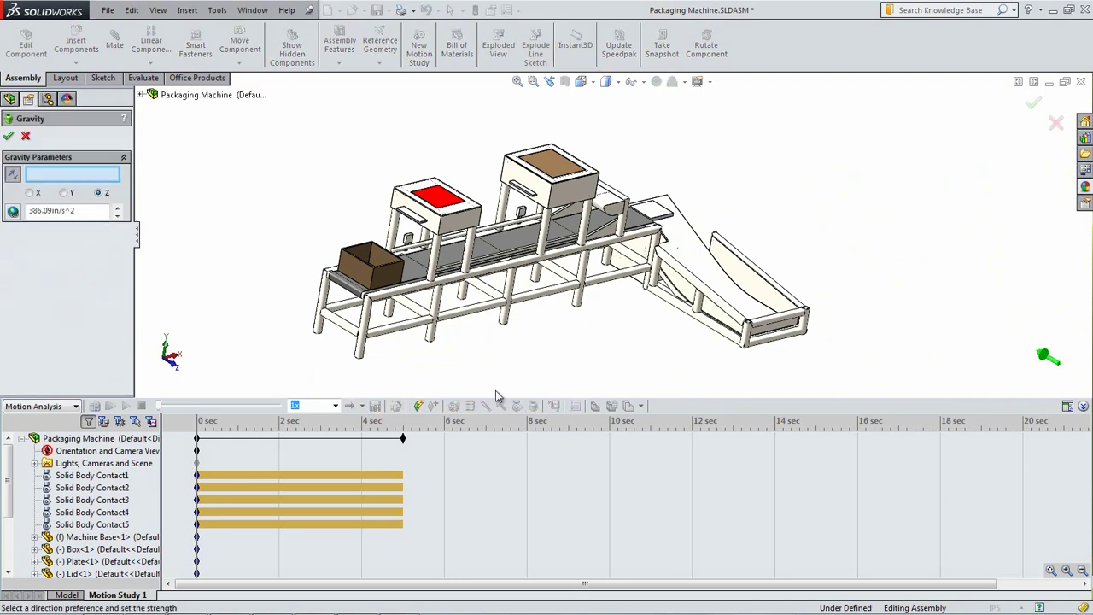
pyautogui.click(65, 194)
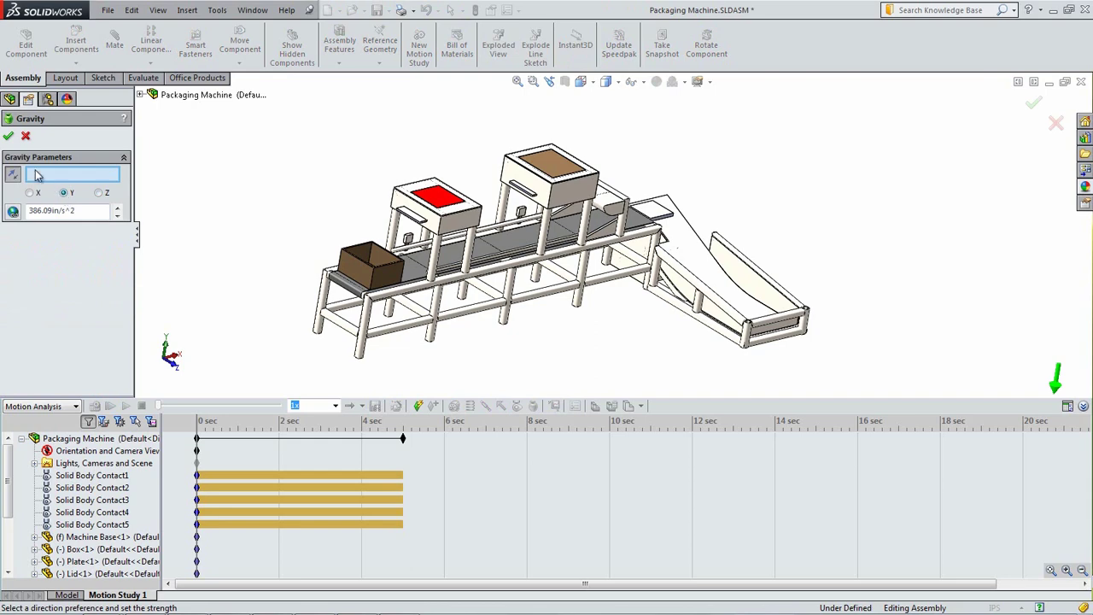
pyautogui.click(9, 137)
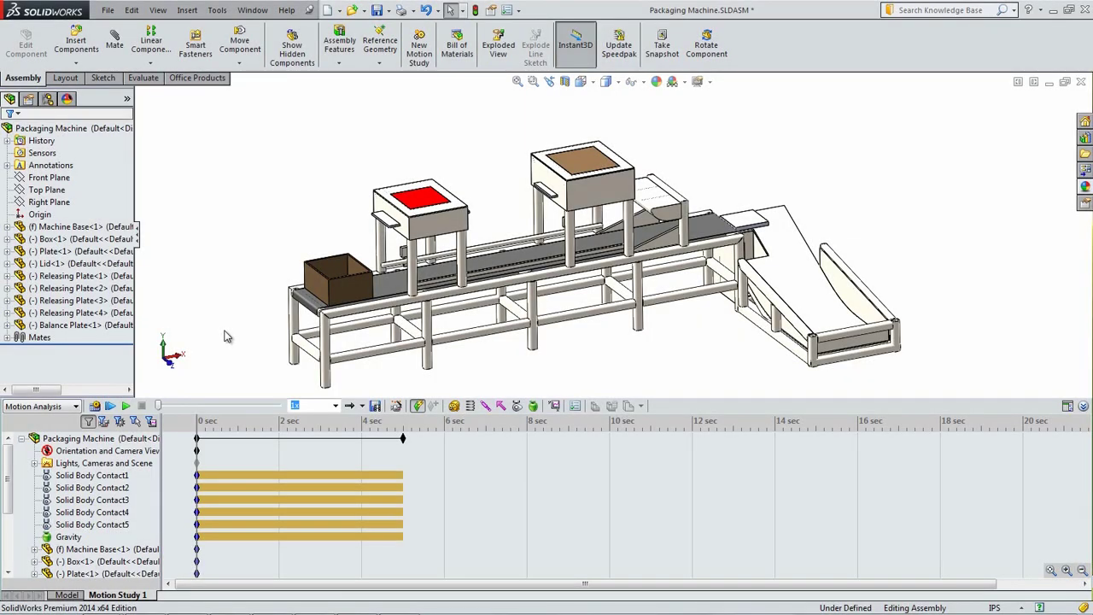
# Add a reversed, constant-speed 4 in/s linear motor on the box's end face.
pyautogui.click(454, 406)
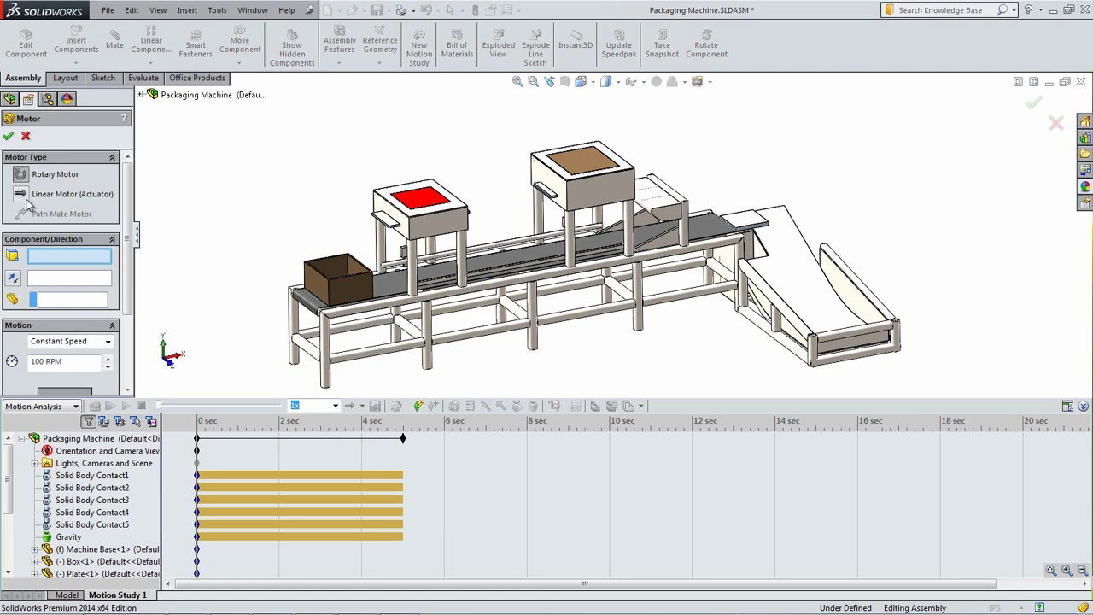
pyautogui.click(27, 202)
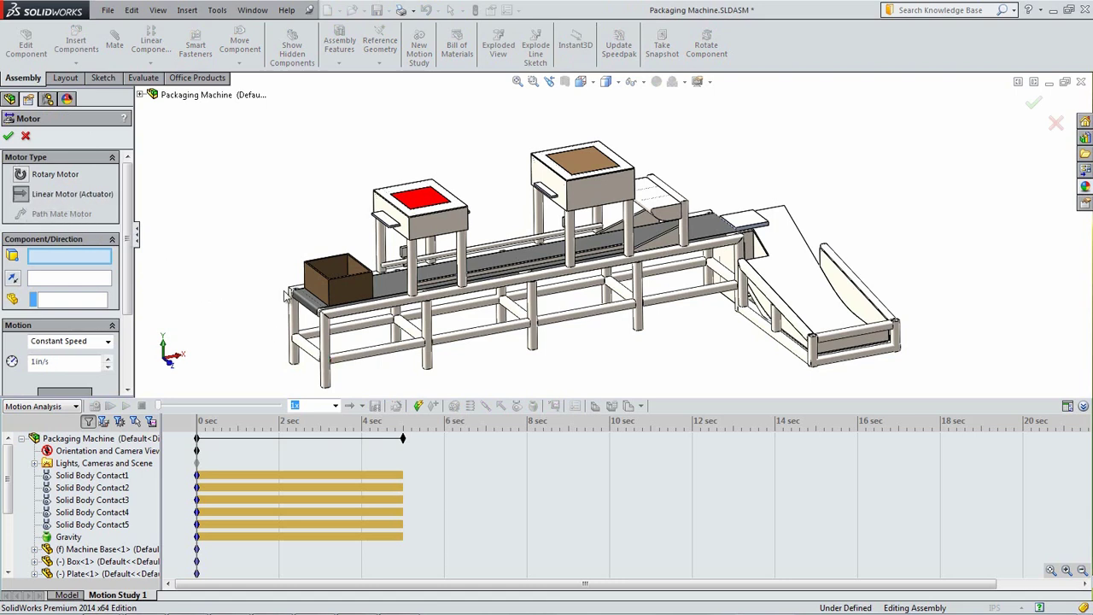
pyautogui.click(316, 287)
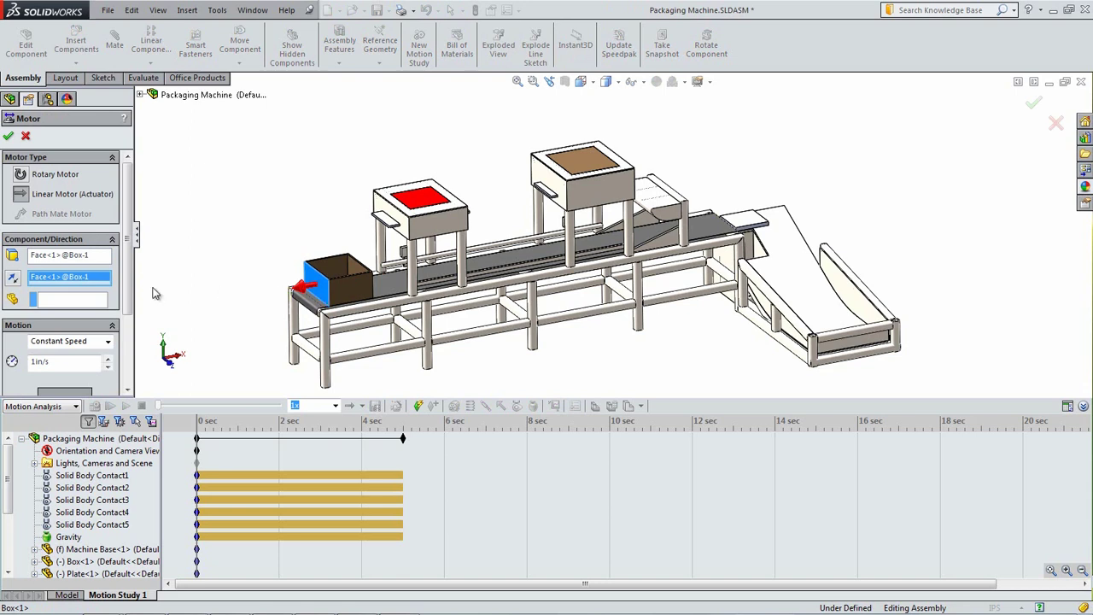
pyautogui.scroll(-2, 92, 306)
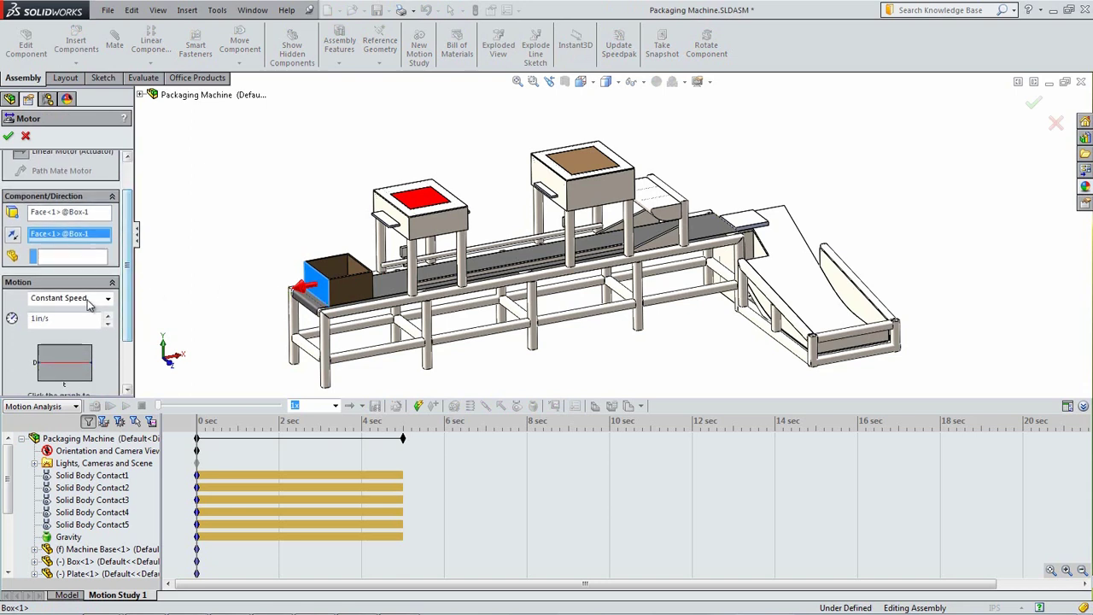
pyautogui.doubleClick(58, 319)
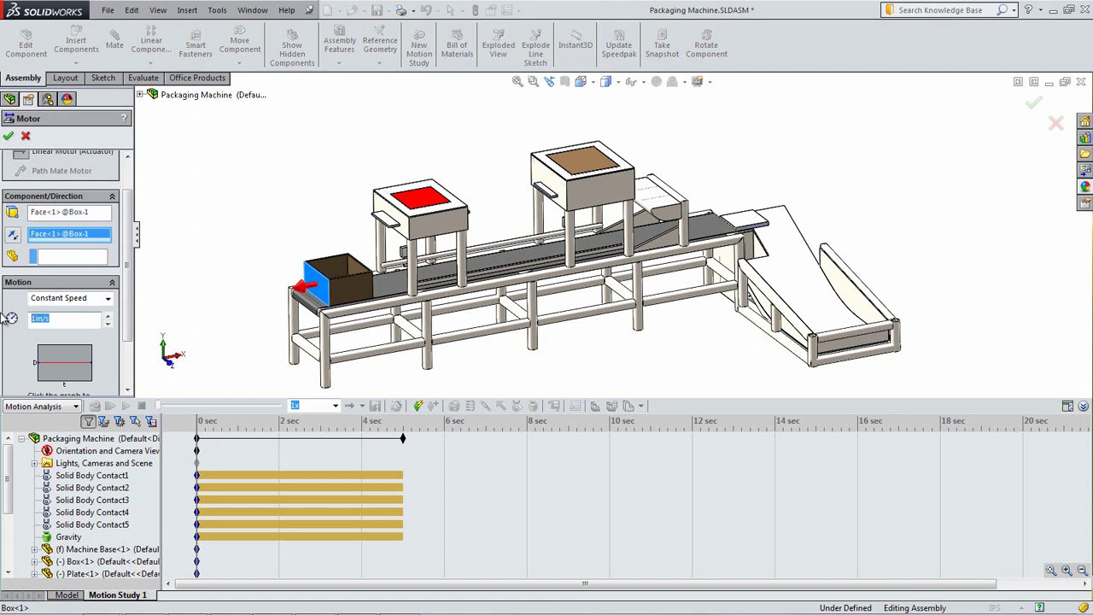
pyautogui.write('4')
pyautogui.press('Return')
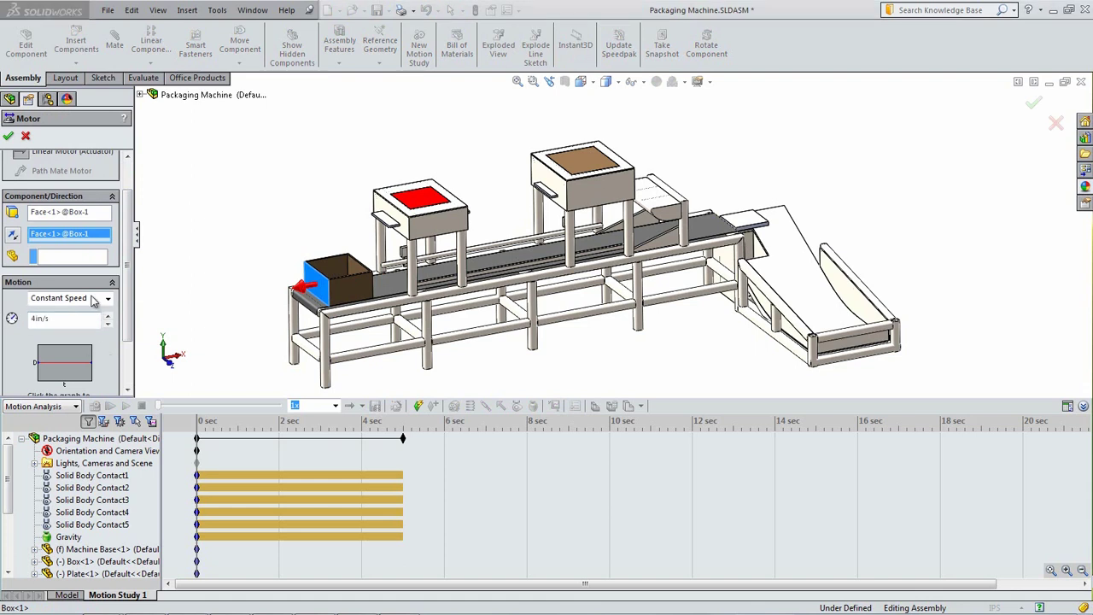
pyautogui.click(15, 234)
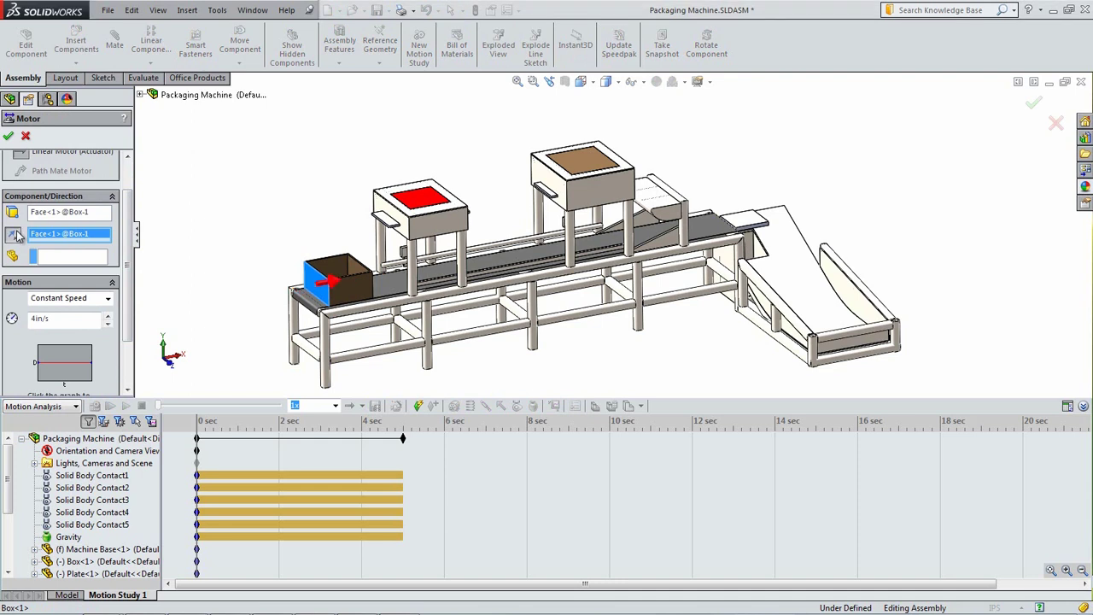
pyautogui.click(8, 138)
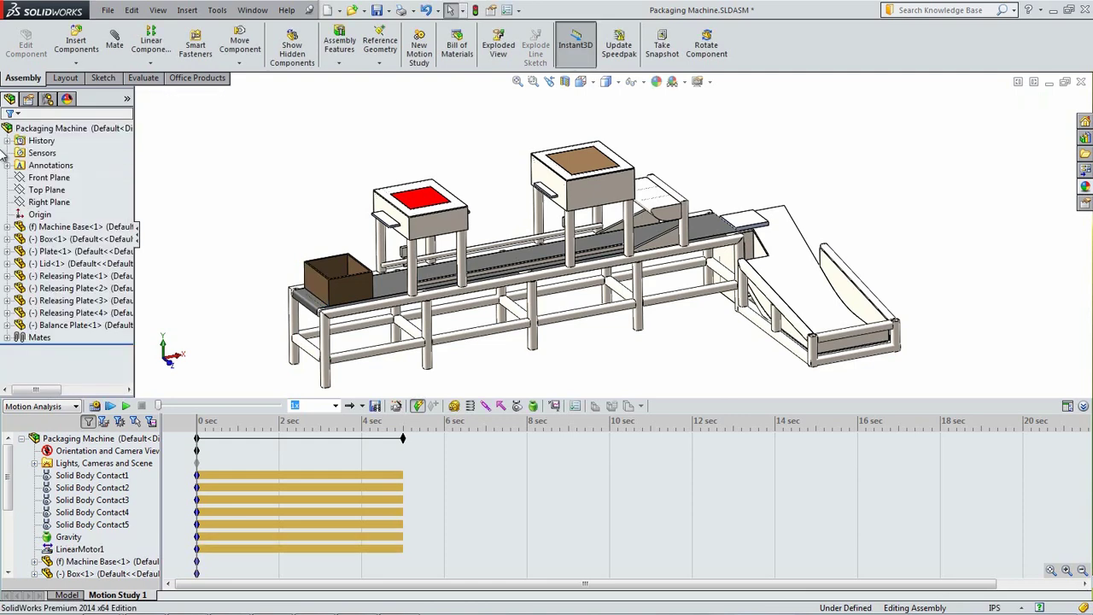
# Add a linear servo motor with a Displacement profile on a releasing plate's edge face.
pyautogui.click(454, 406)
pyautogui.scroll(-5, 408, 235)
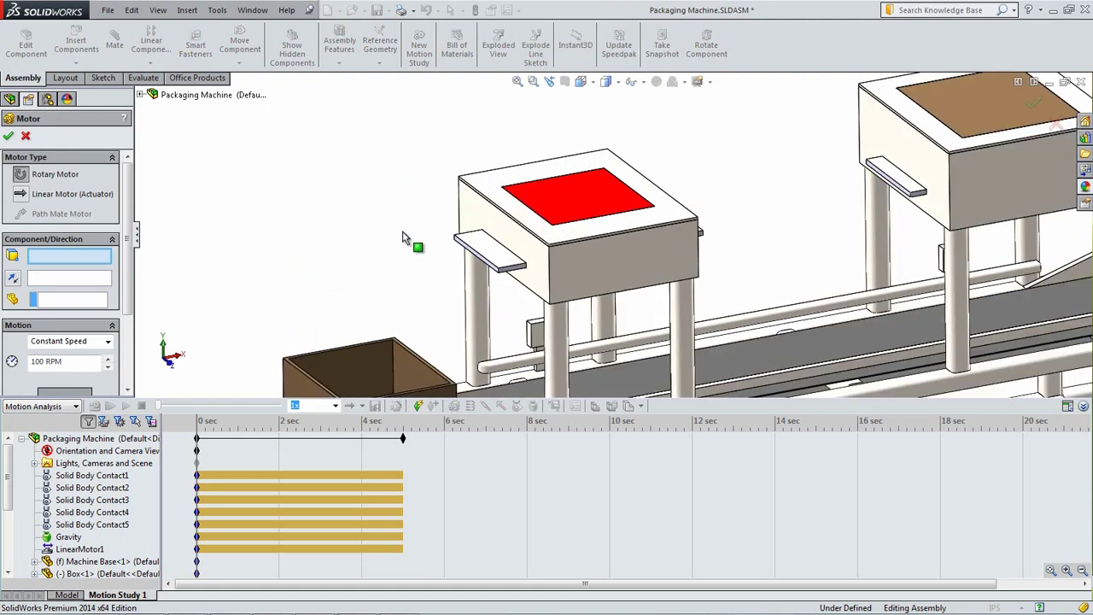
pyautogui.click(19, 194)
pyautogui.scroll(-4, 519, 257)
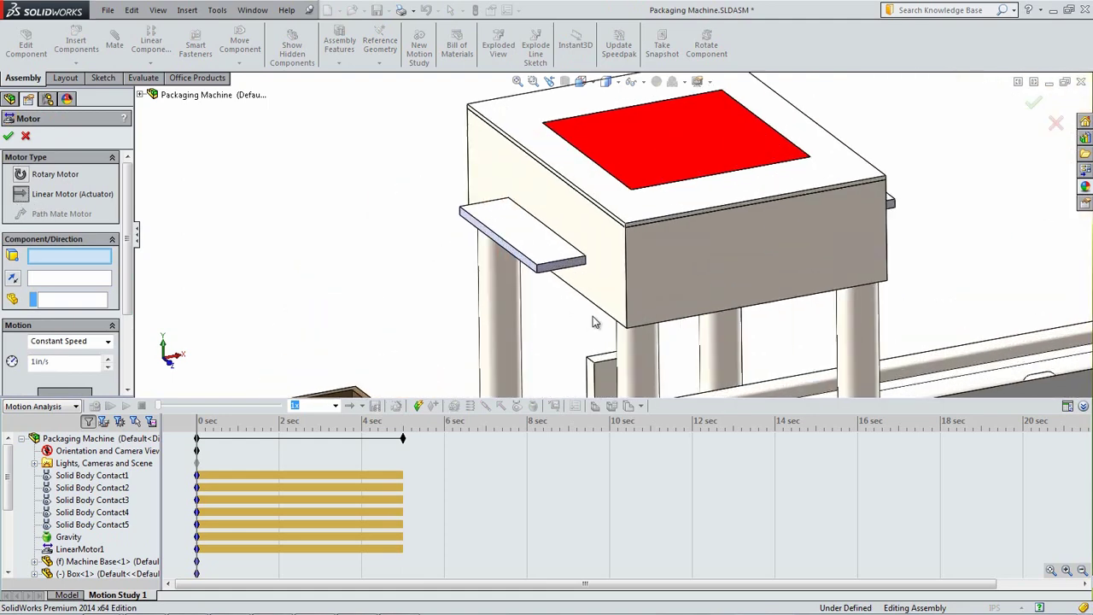
pyautogui.click(518, 256)
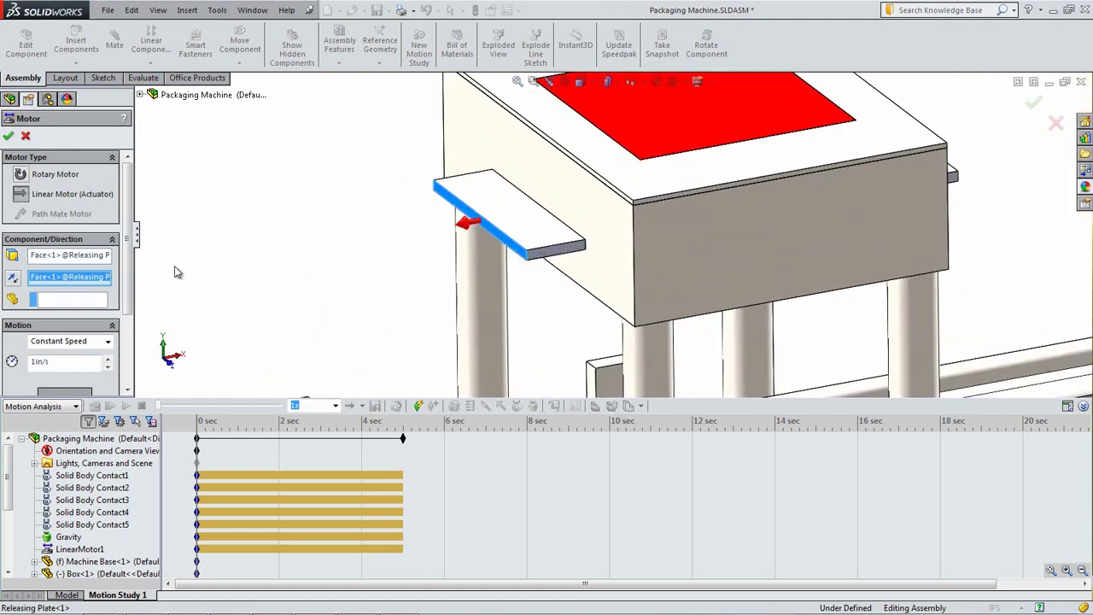
pyautogui.click(94, 340)
pyautogui.click(53, 420)
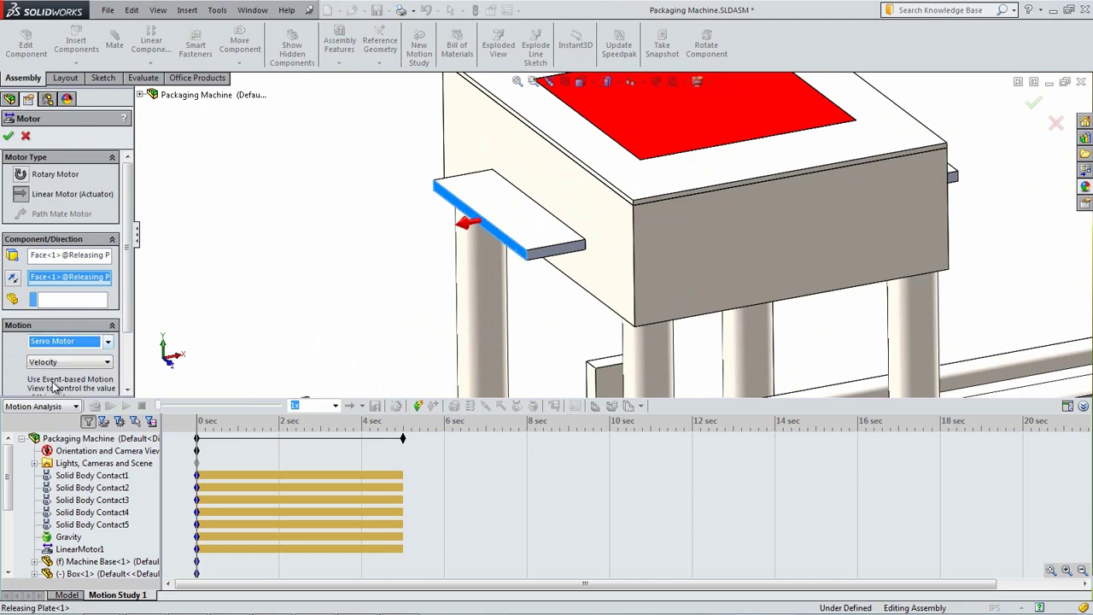
pyautogui.click(68, 361)
pyautogui.click(56, 383)
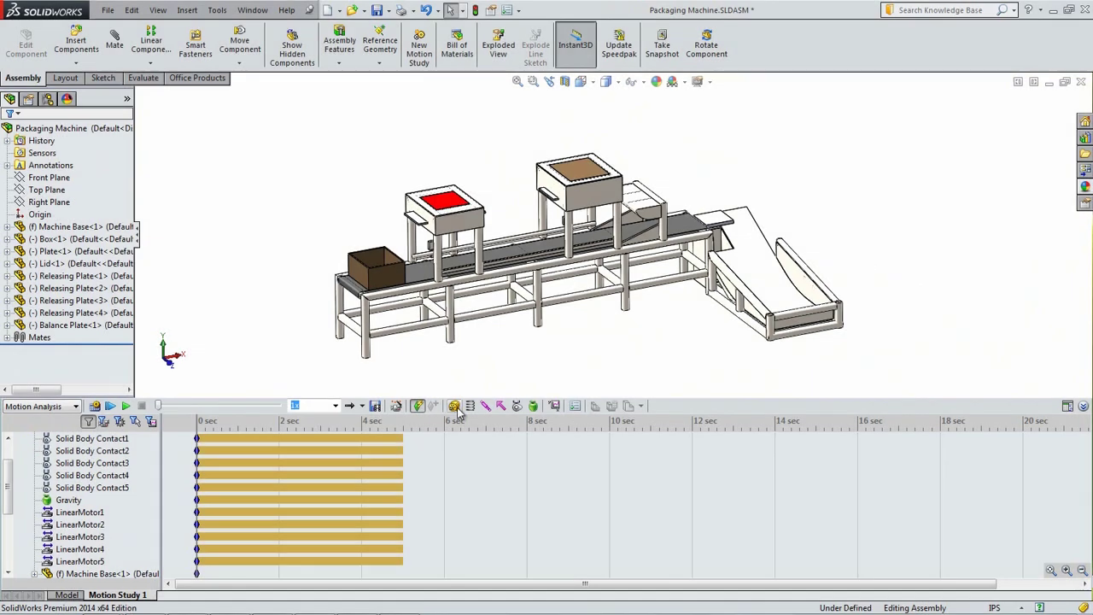
# Check which releasing plates LinearMotor2 through LinearMotor5 drive, then clear the selection.
pyautogui.click(81, 525)
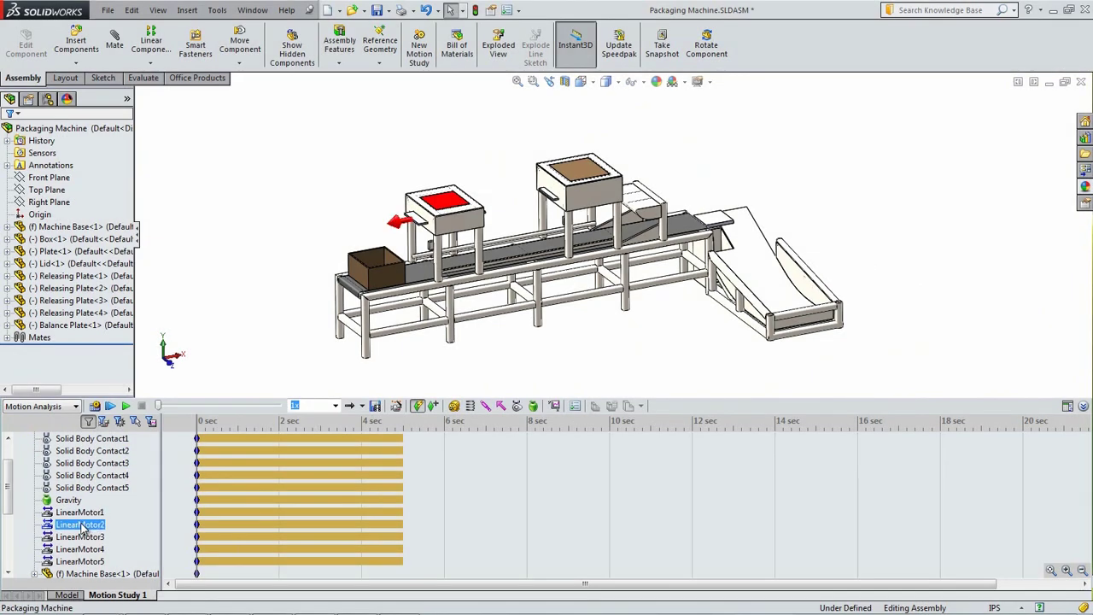
pyautogui.keyDown('ctrl'); pyautogui.click(80, 537); pyautogui.keyUp('ctrl')
pyautogui.click(82, 538)
pyautogui.click(83, 550)
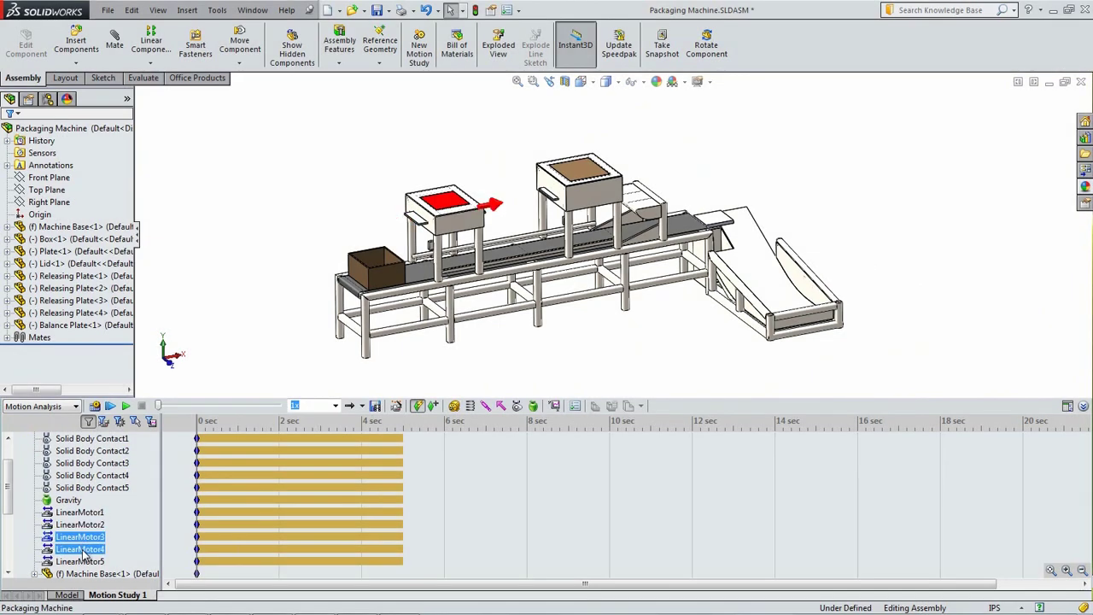
pyautogui.click(85, 562)
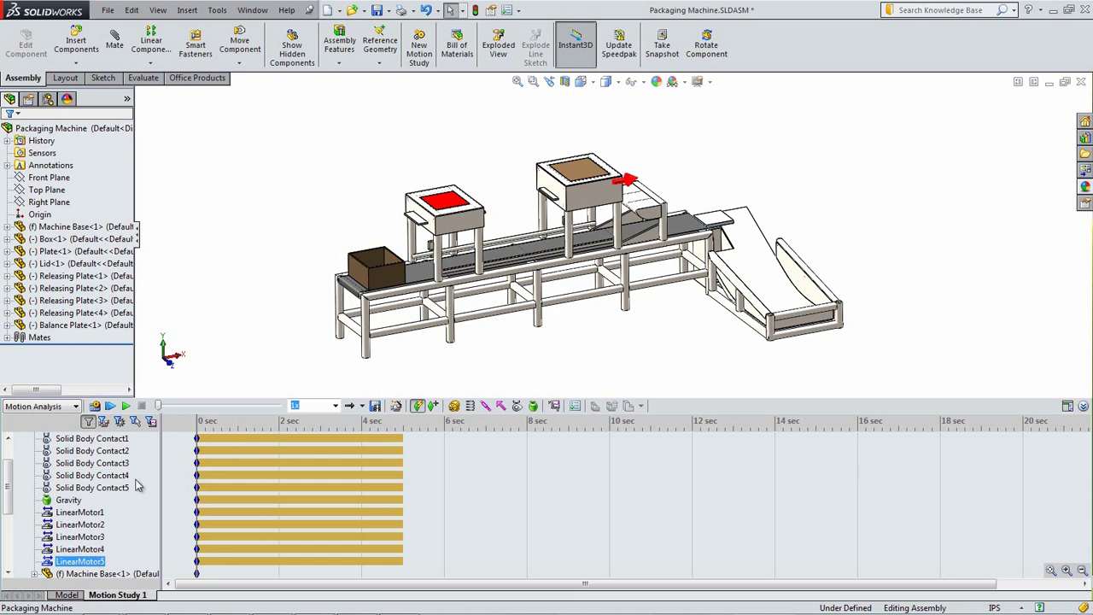
pyautogui.click(218, 363)
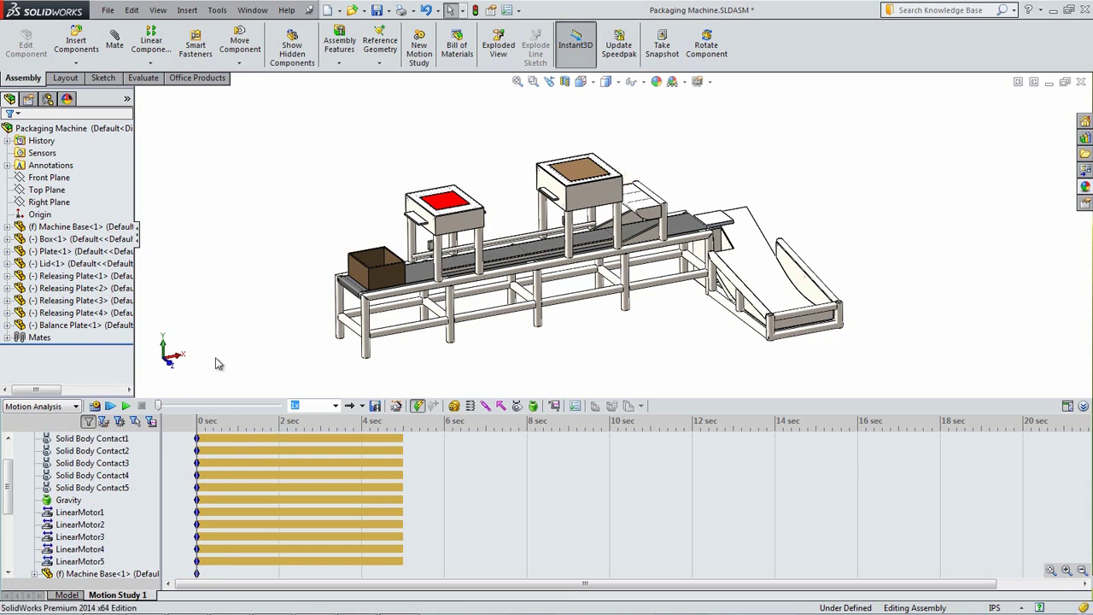
# Start a linear spring from a balance plate face to a machine base face.
pyautogui.click(470, 406)
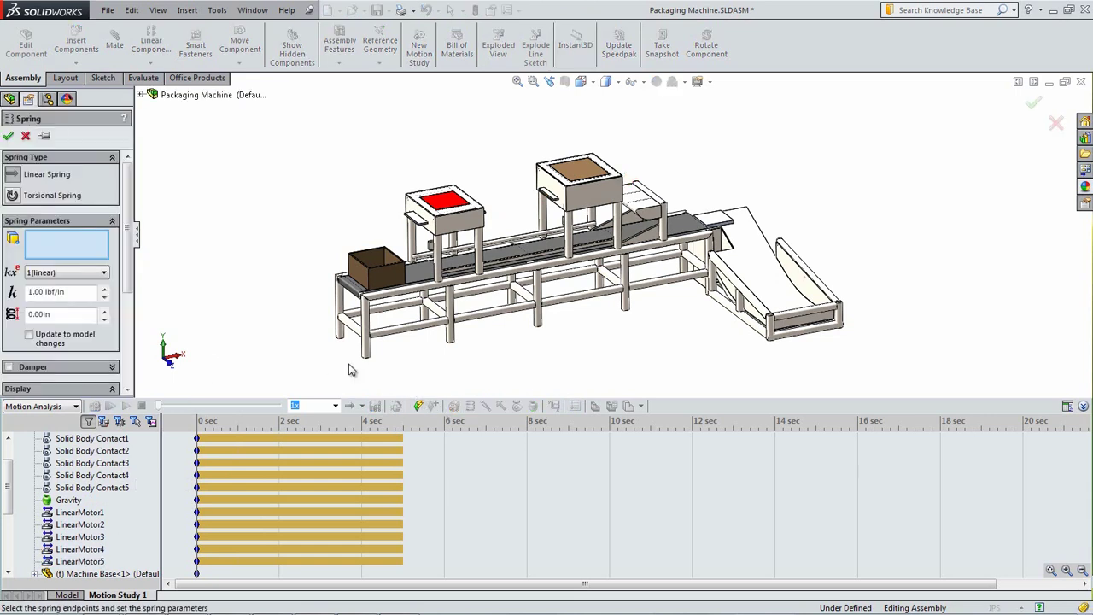
pyautogui.scroll(-10, 700, 241)
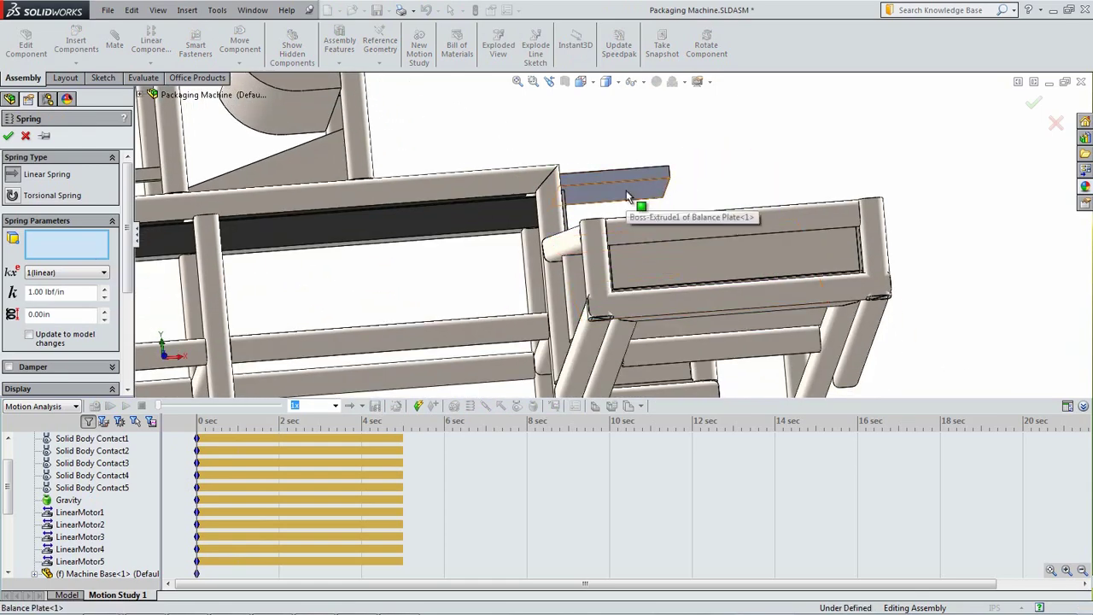
pyautogui.click(636, 202)
pyautogui.scroll(-5, 629, 244)
pyautogui.scroll(10, 574, 121)
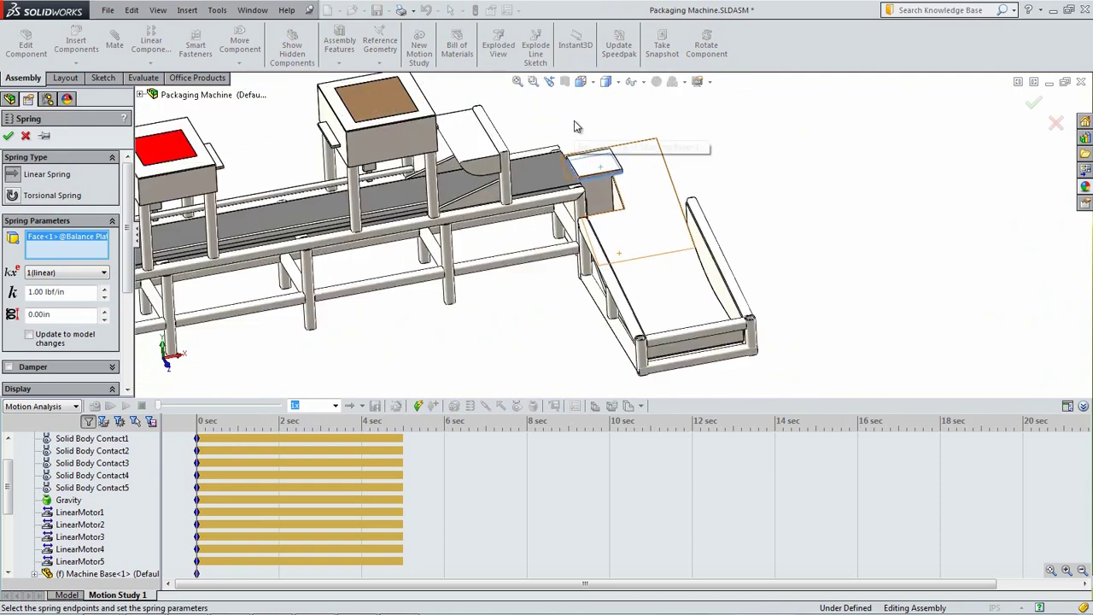
pyautogui.scroll(-10, 631, 279)
pyautogui.scroll(5, 631, 341)
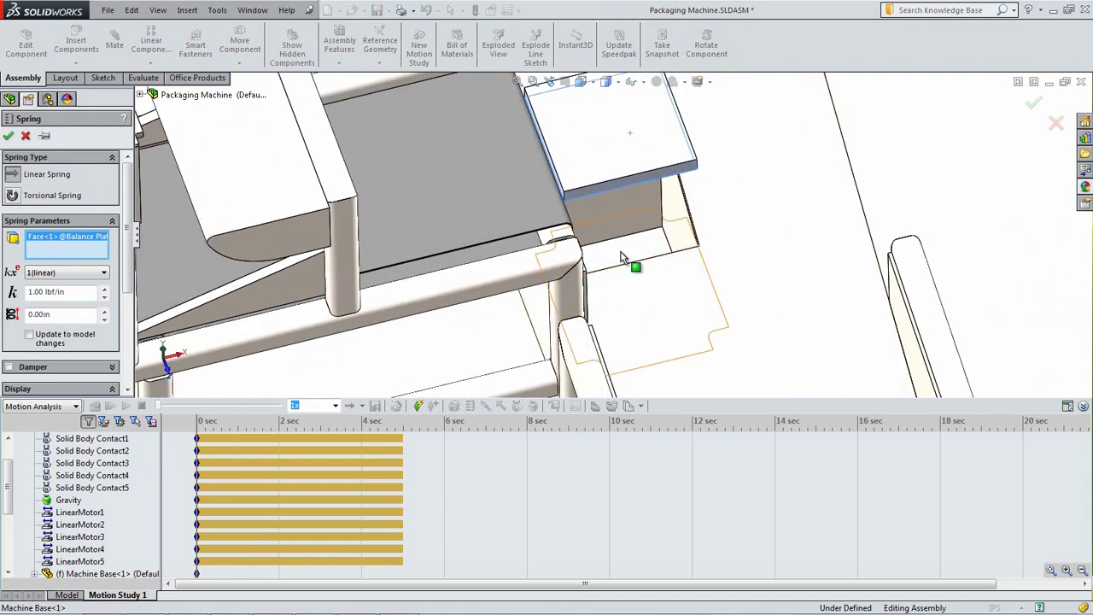
pyautogui.click(631, 262)
pyautogui.scroll(5, 620, 271)
pyautogui.scroll(5, 607, 283)
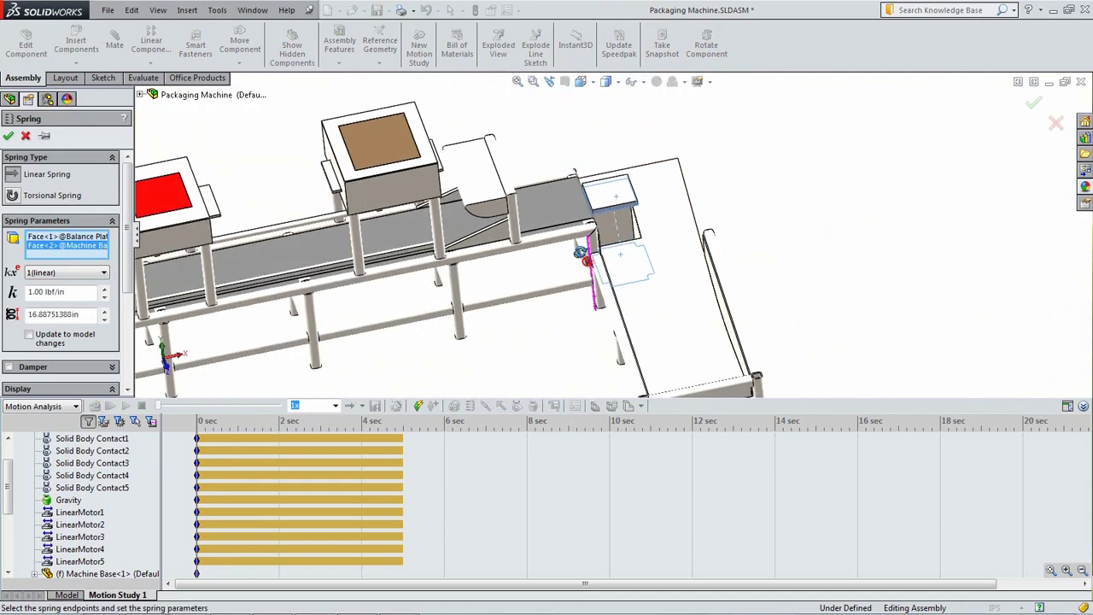
pyautogui.scroll(-3, 609, 292)
pyautogui.scroll(6, 475, 314)
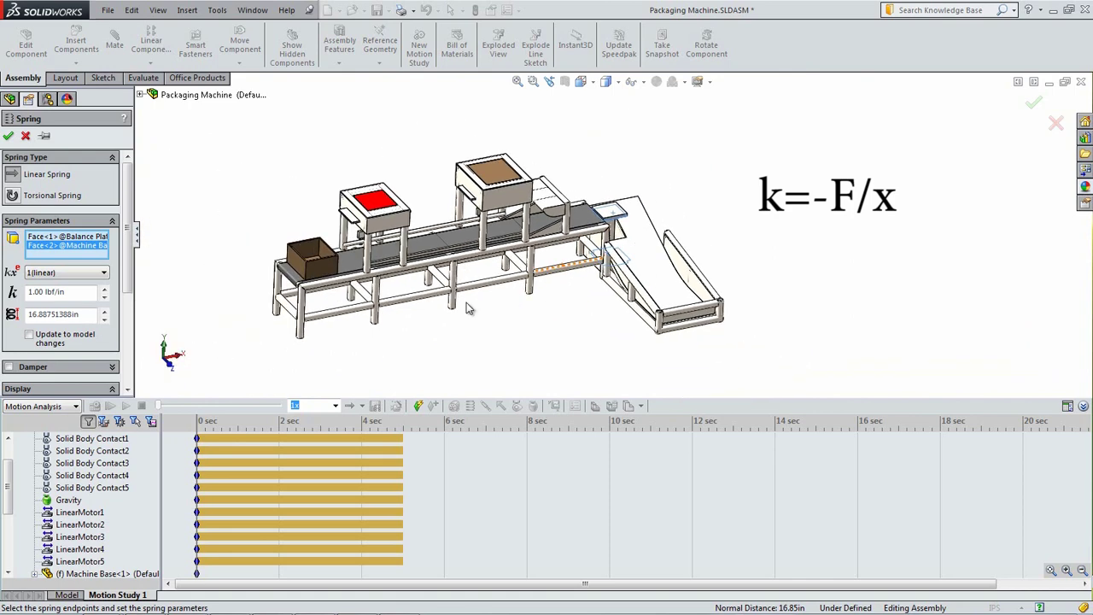
pyautogui.scroll(-1, 475, 314)
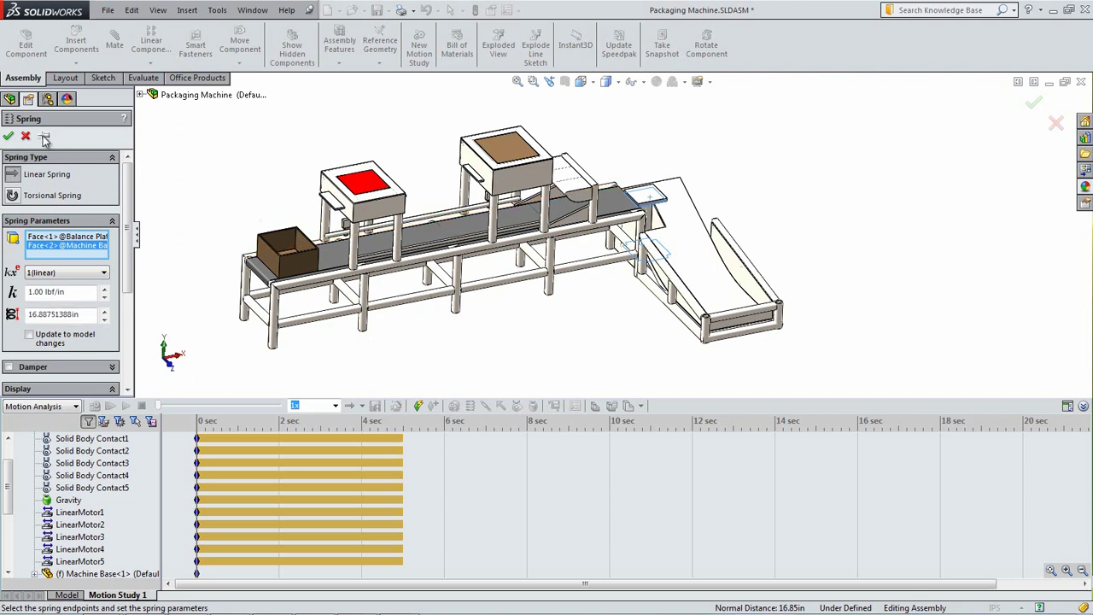
# Confirm the 1.00 lbf/in linear spring between balance plate and machine base.
pyautogui.click(8, 136)
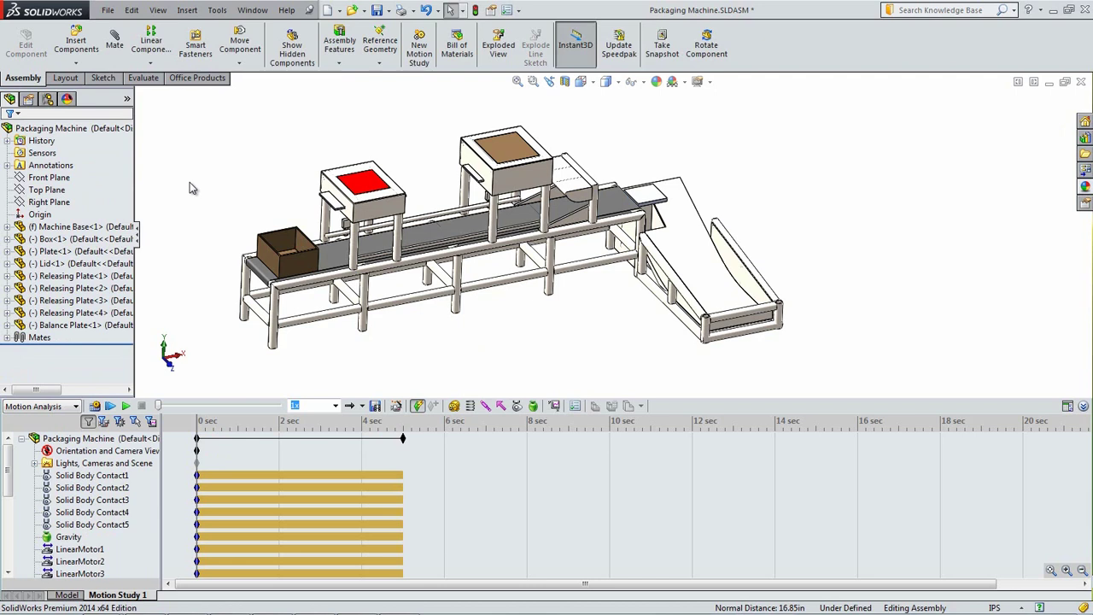
# Turn off 'Animate during simulation' in the Motion Study Properties.
pyautogui.click(576, 406)
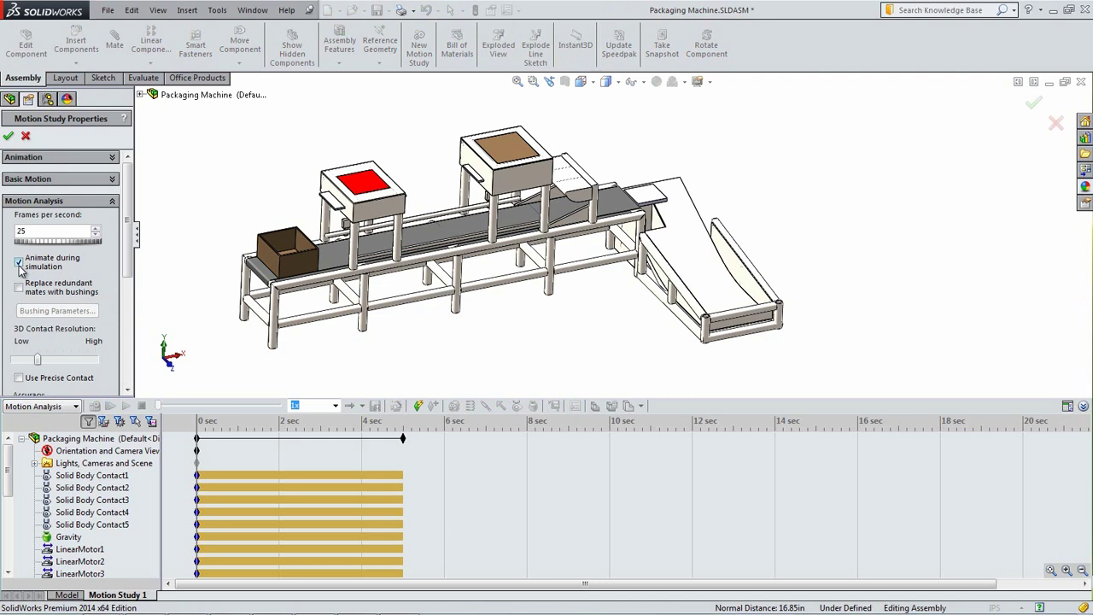
pyautogui.click(20, 264)
pyautogui.click(7, 136)
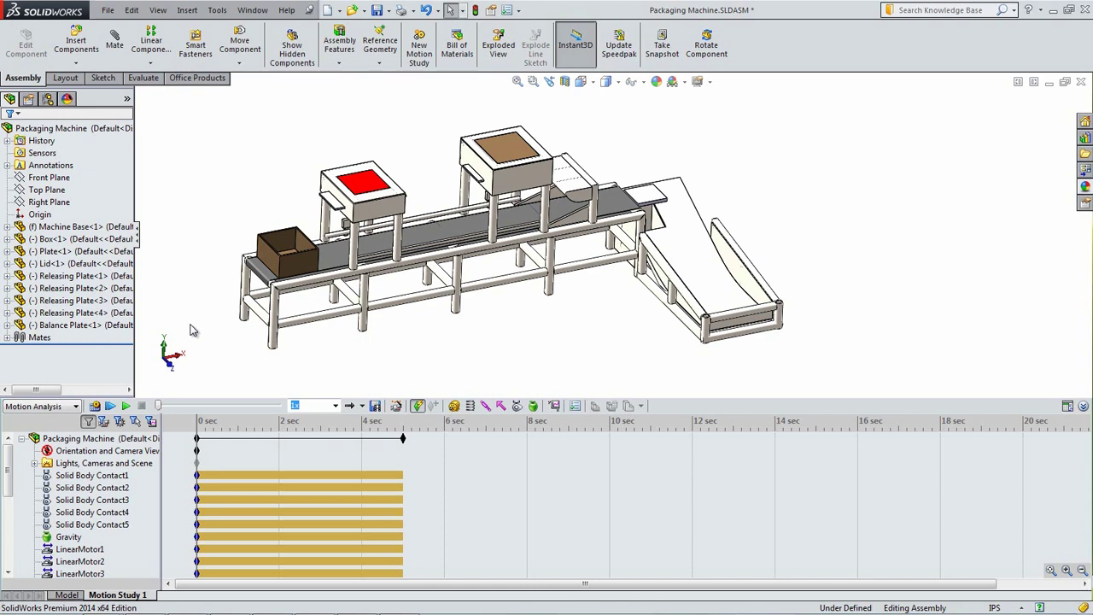
pyautogui.rightClick(43, 154)
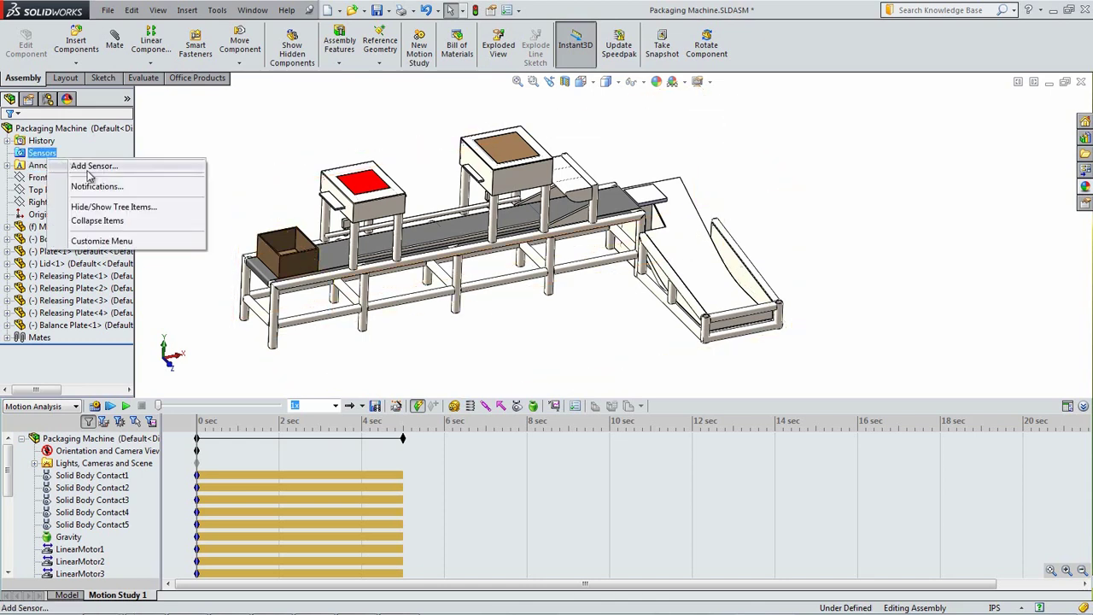
# Create a Proximity sensor on the machine base face that tracks Box-1 with a 14 in range.
pyautogui.click(88, 167)
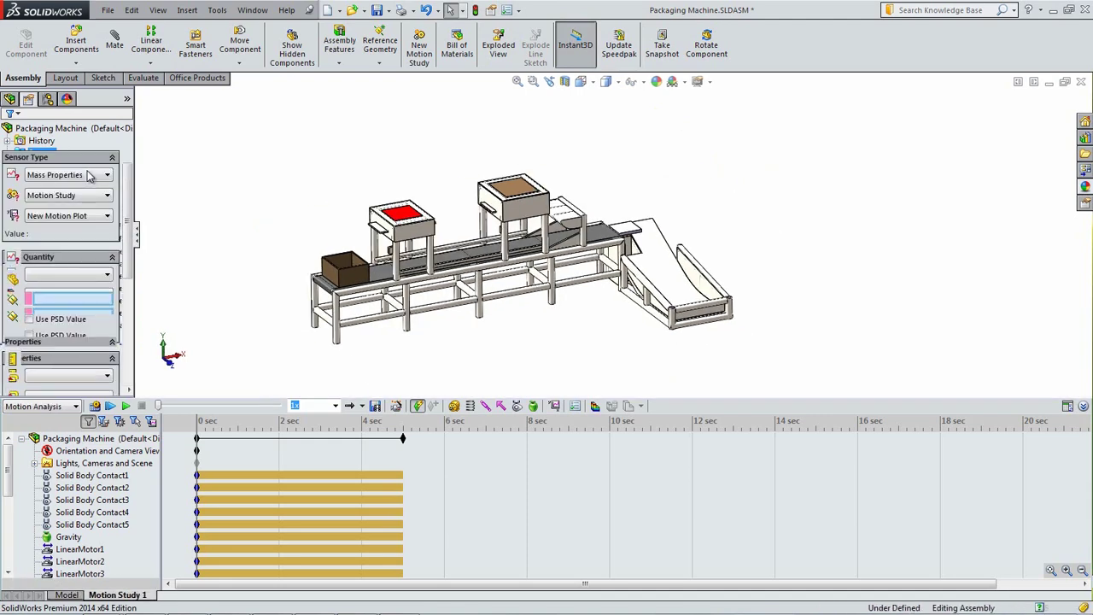
pyautogui.click(89, 175)
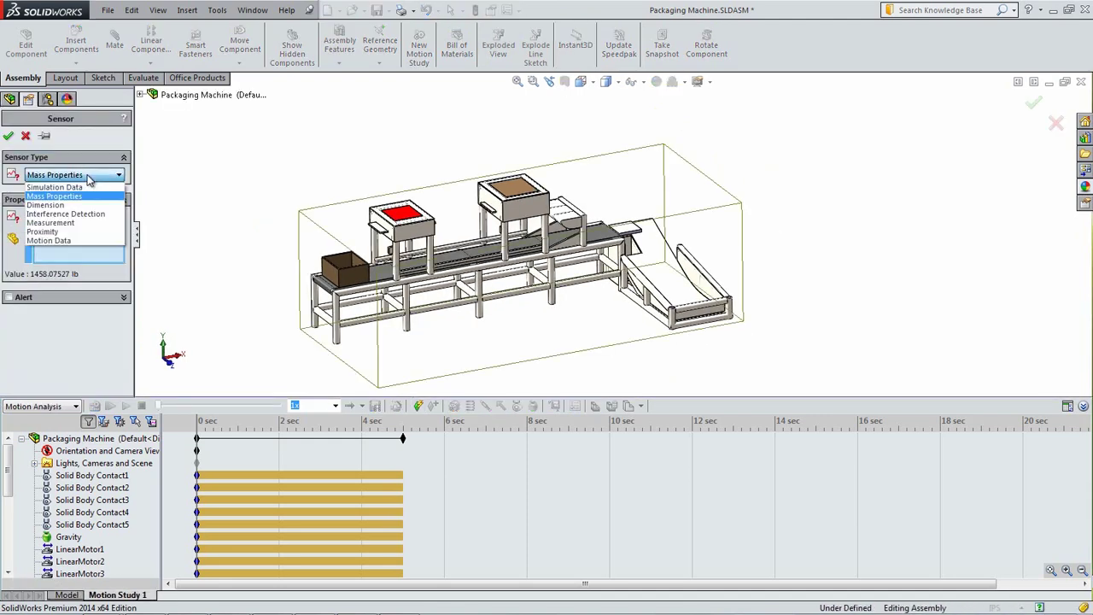
pyautogui.click(66, 234)
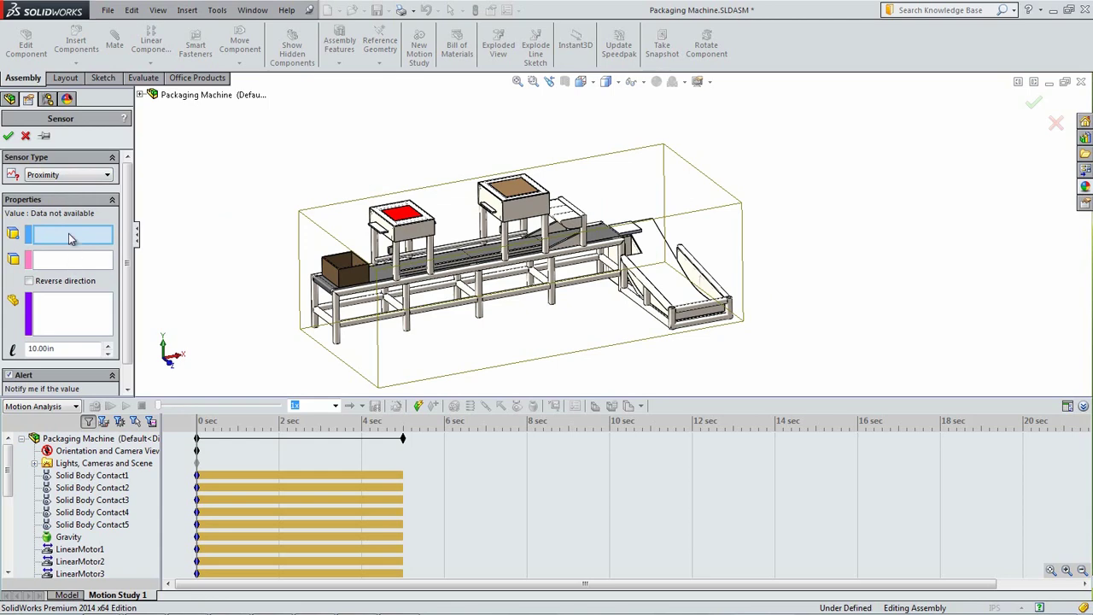
pyautogui.scroll(-3, 401, 260)
pyautogui.scroll(-3, 402, 261)
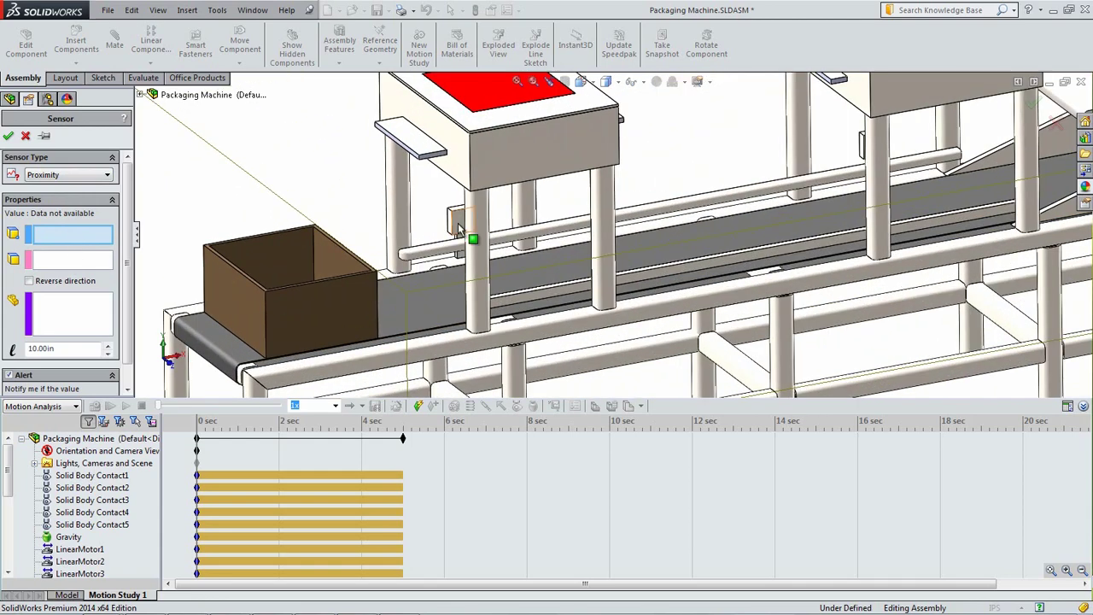
pyautogui.click(459, 224)
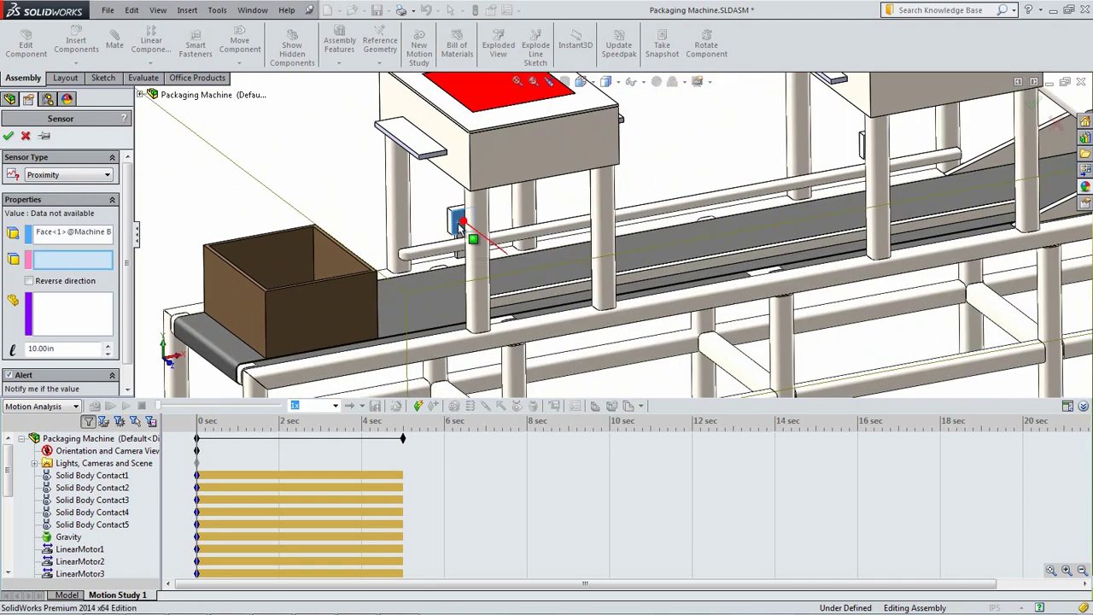
pyautogui.click(82, 314)
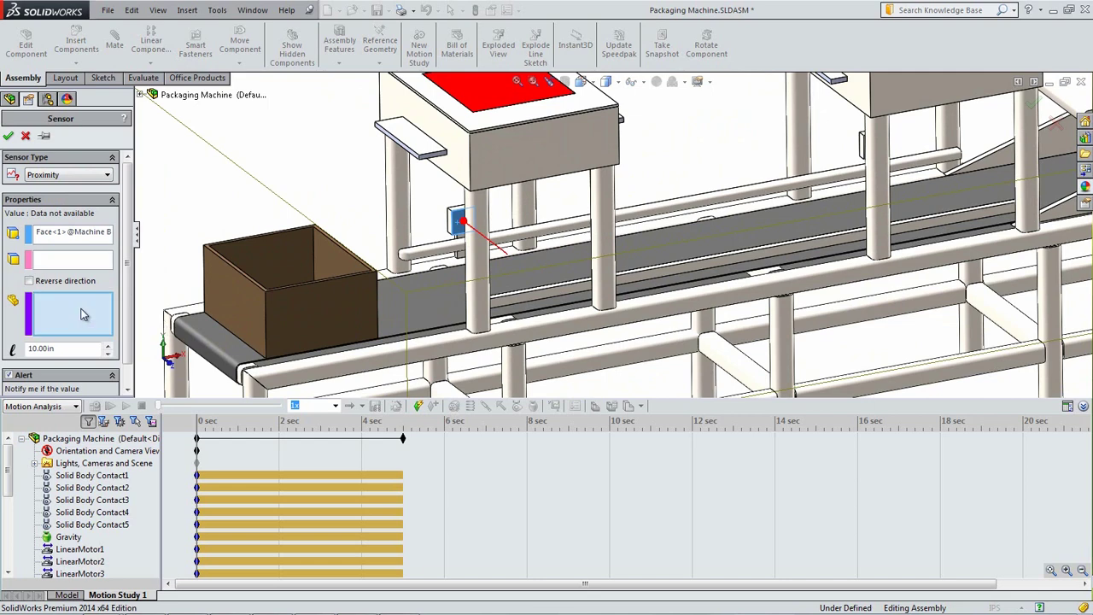
pyautogui.click(306, 329)
pyautogui.click(51, 348)
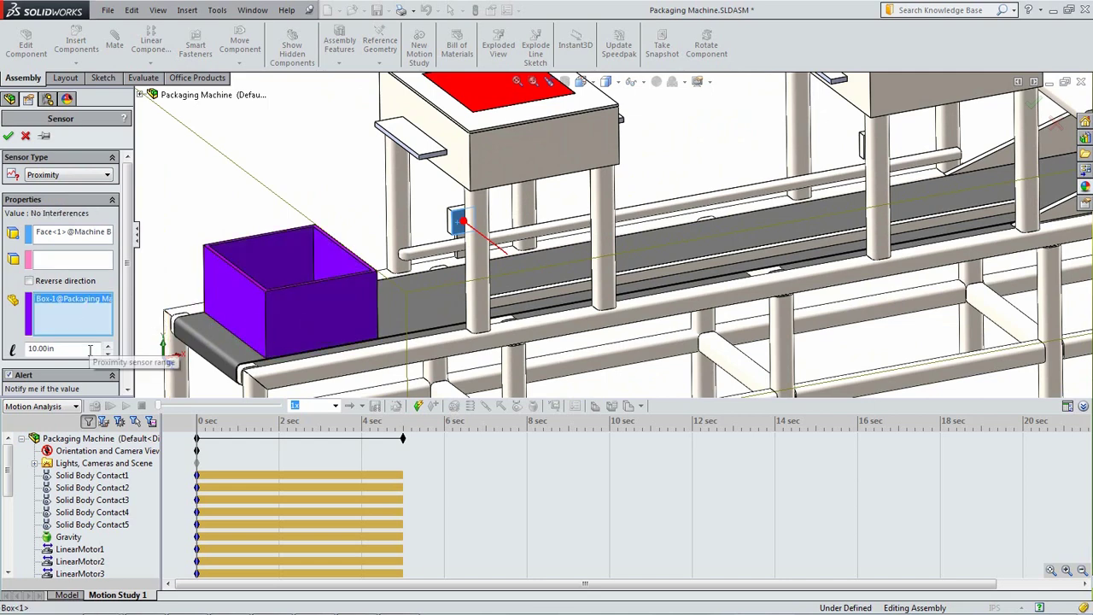
pyautogui.write('14')
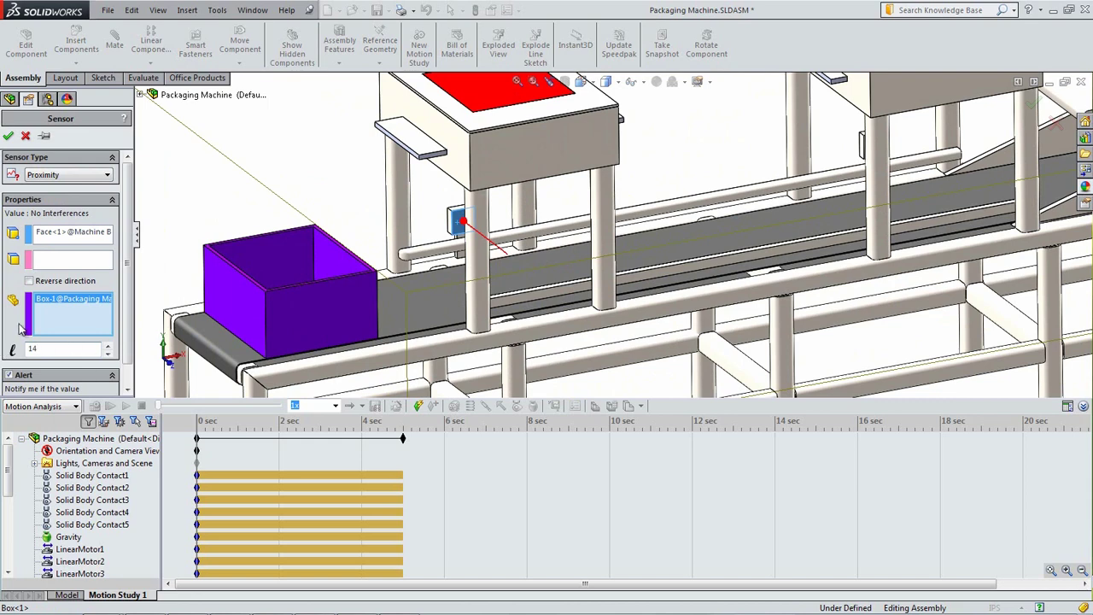
pyautogui.press('Return')
pyautogui.click(9, 136)
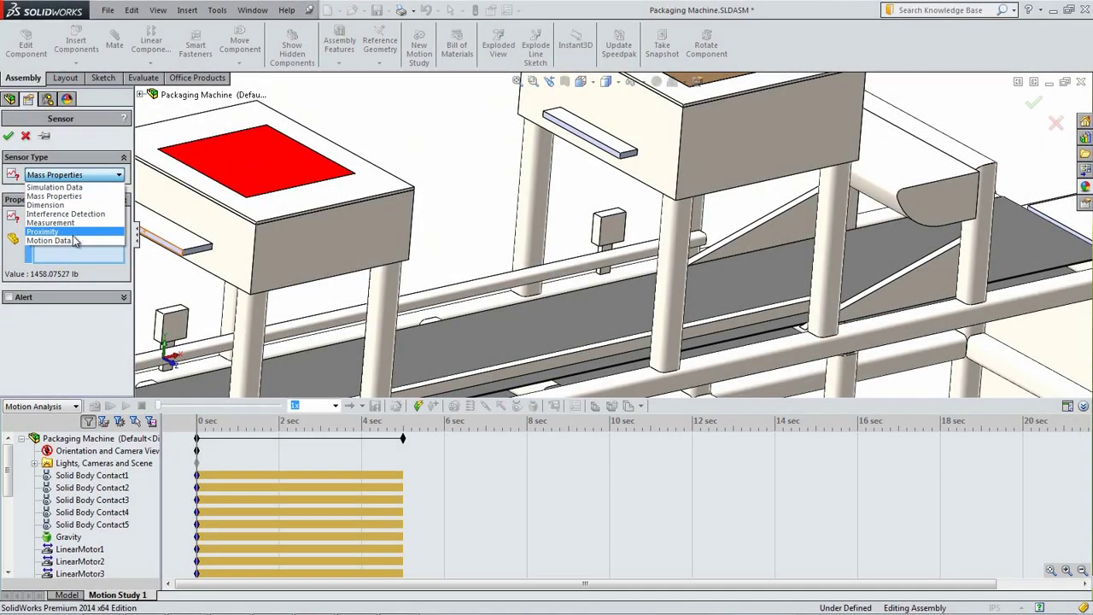
# Add a second Proximity sensor on another base face, tracking Box-1 within 14 in, then zoom to fit.
pyautogui.click(73, 232)
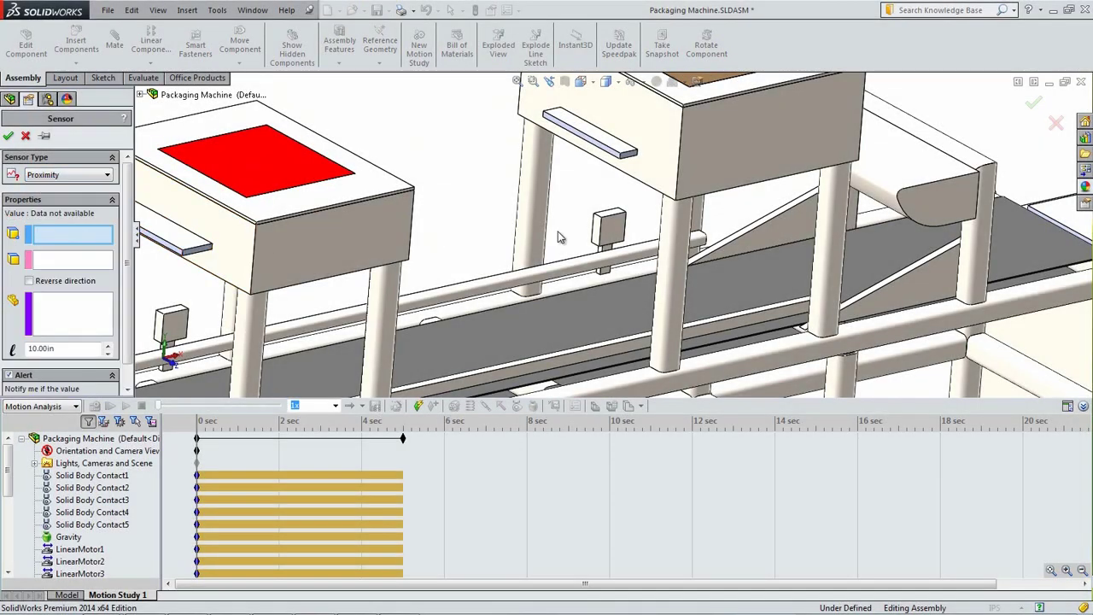
pyautogui.click(614, 241)
pyautogui.scroll(5, 481, 236)
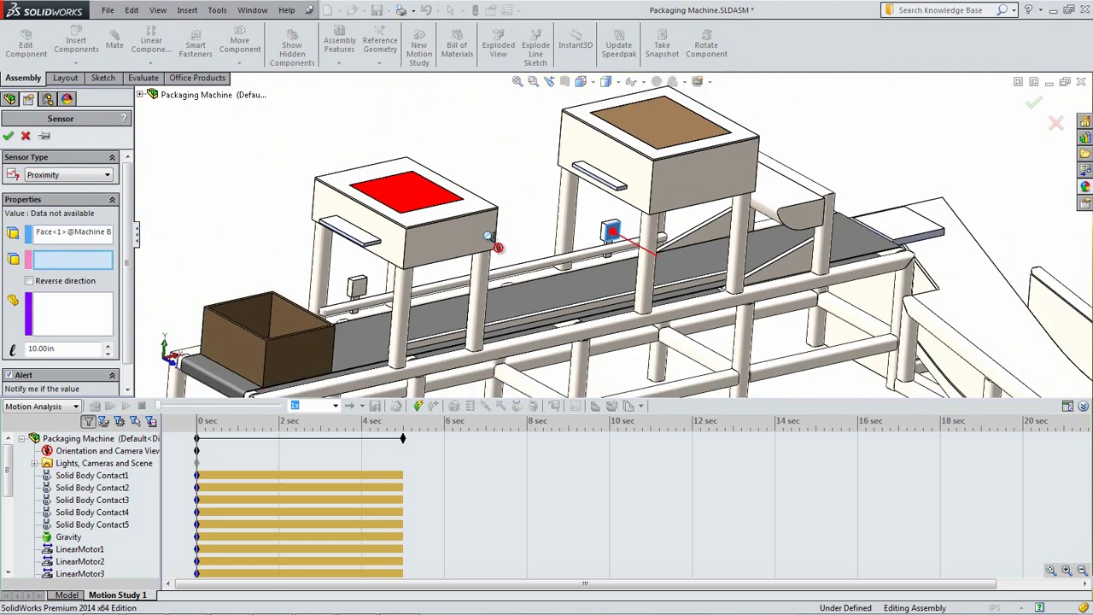
pyautogui.click(86, 304)
pyautogui.click(359, 342)
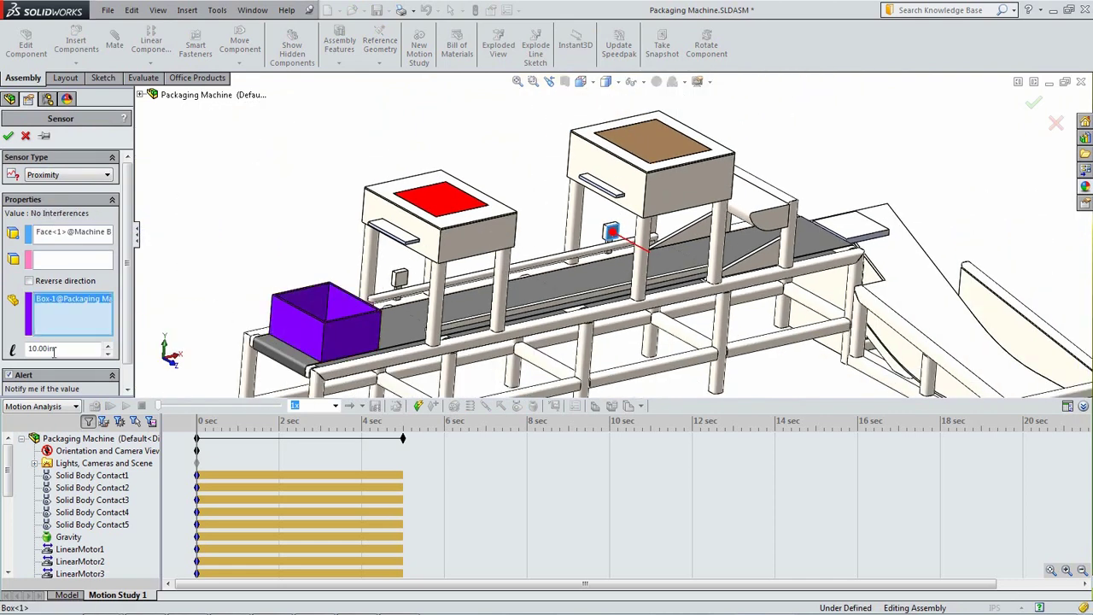
pyautogui.moveTo(56, 349); pyautogui.dragTo(4, 353)
pyautogui.write('14')
pyautogui.click(9, 138)
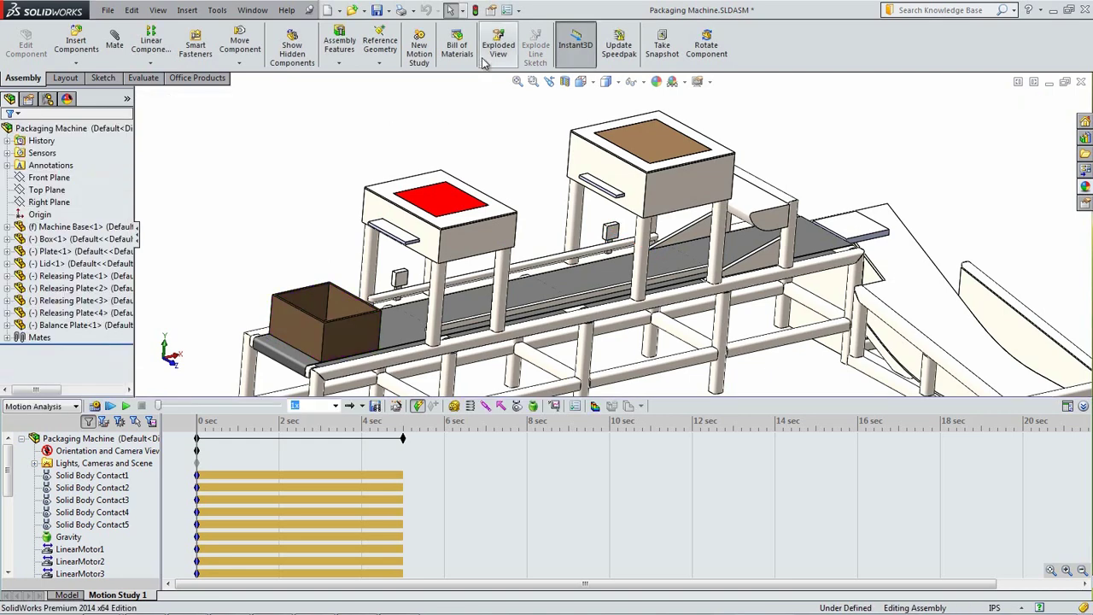
pyautogui.press('f')
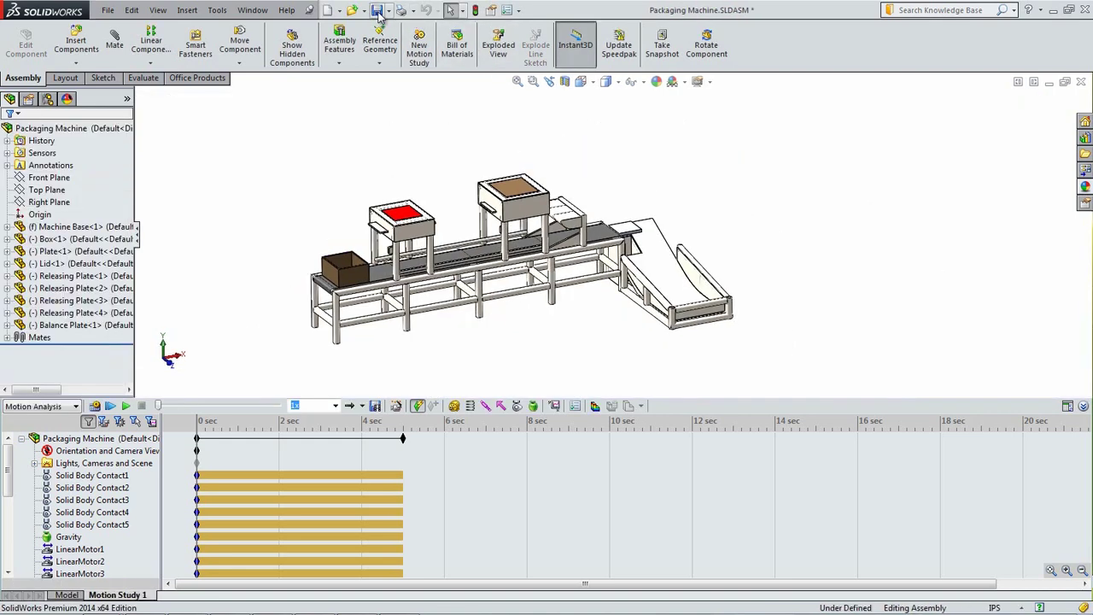